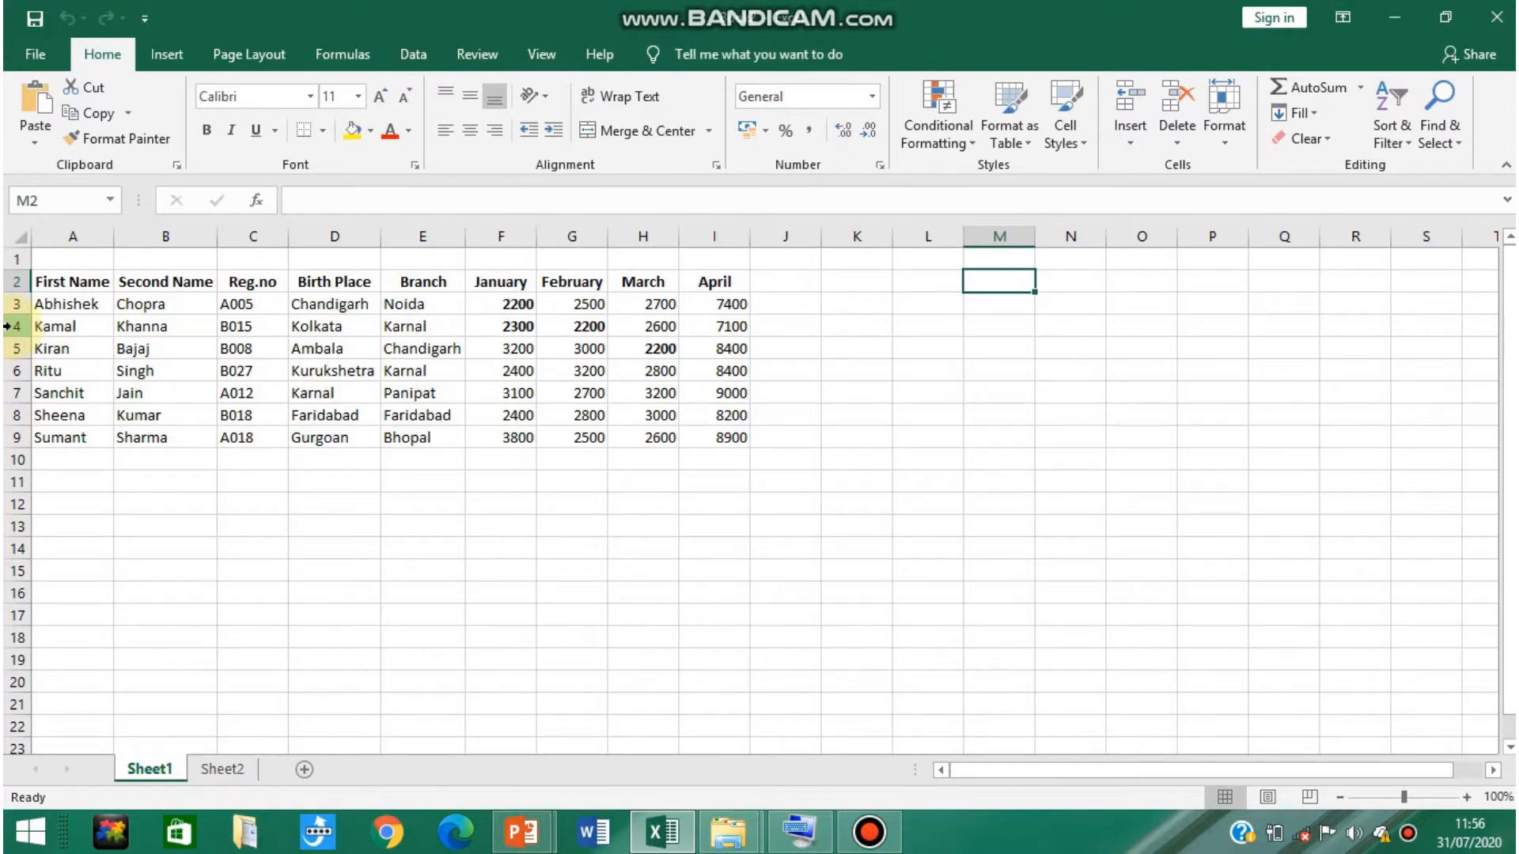
# Step: Insert a blank sheet row at row 4, between the first and second data records of the table
pyautogui.click(11, 326)
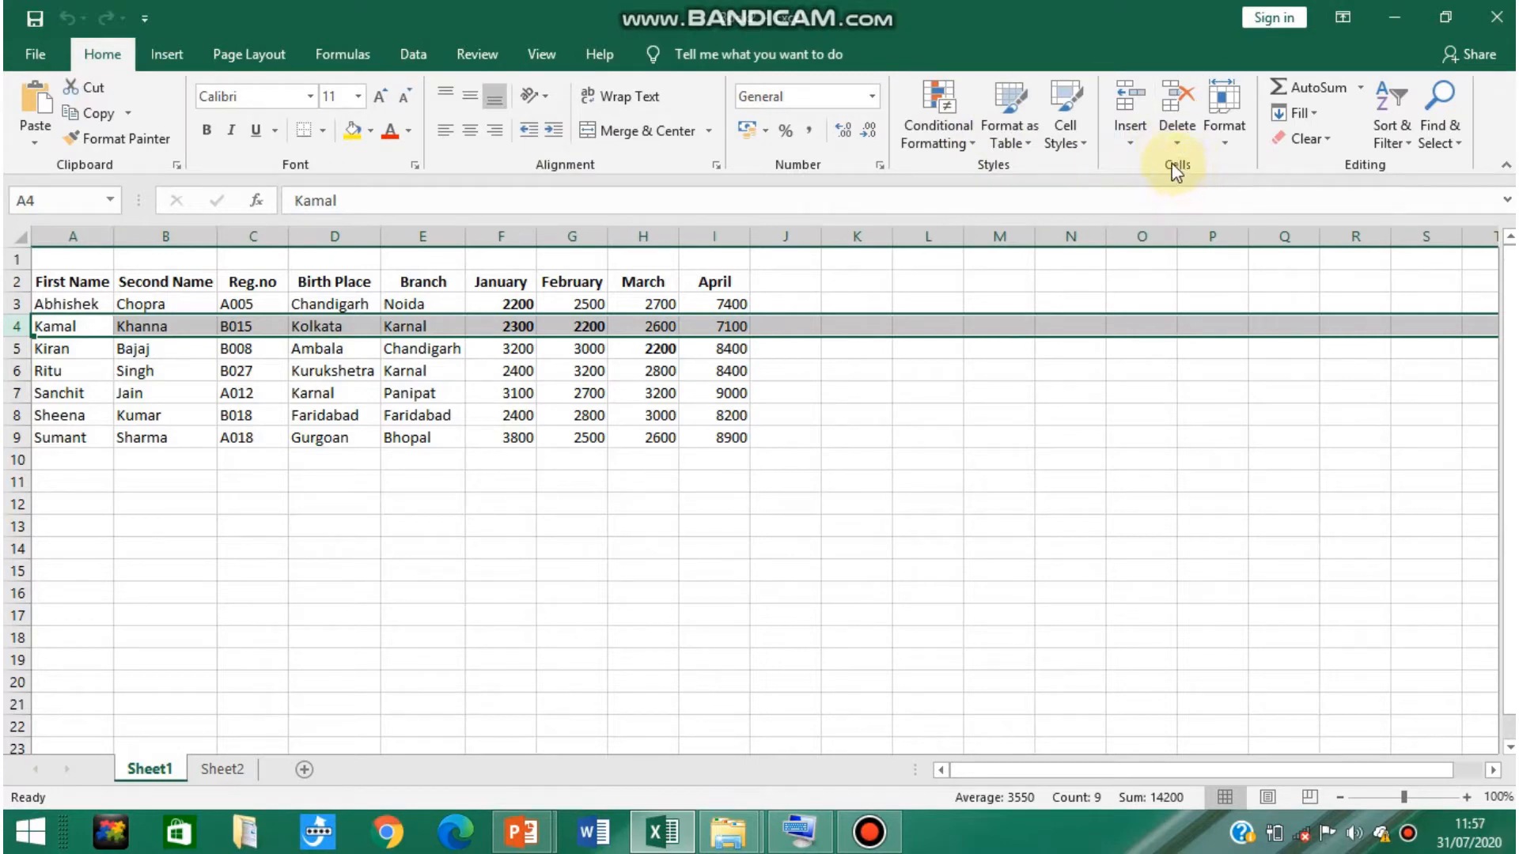
pyautogui.click(1130, 147)
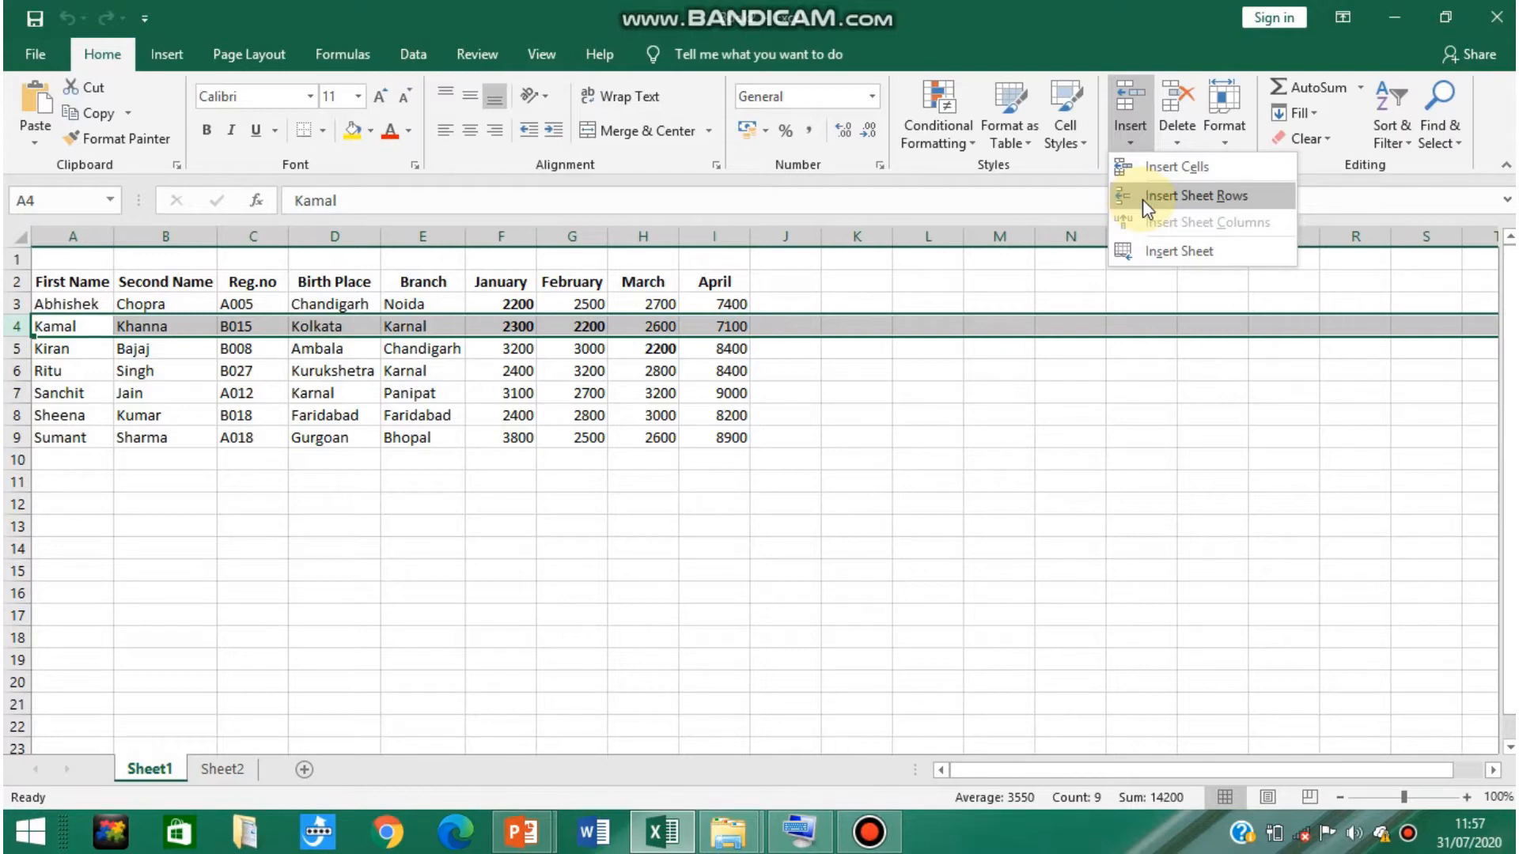
pyautogui.click(1190, 196)
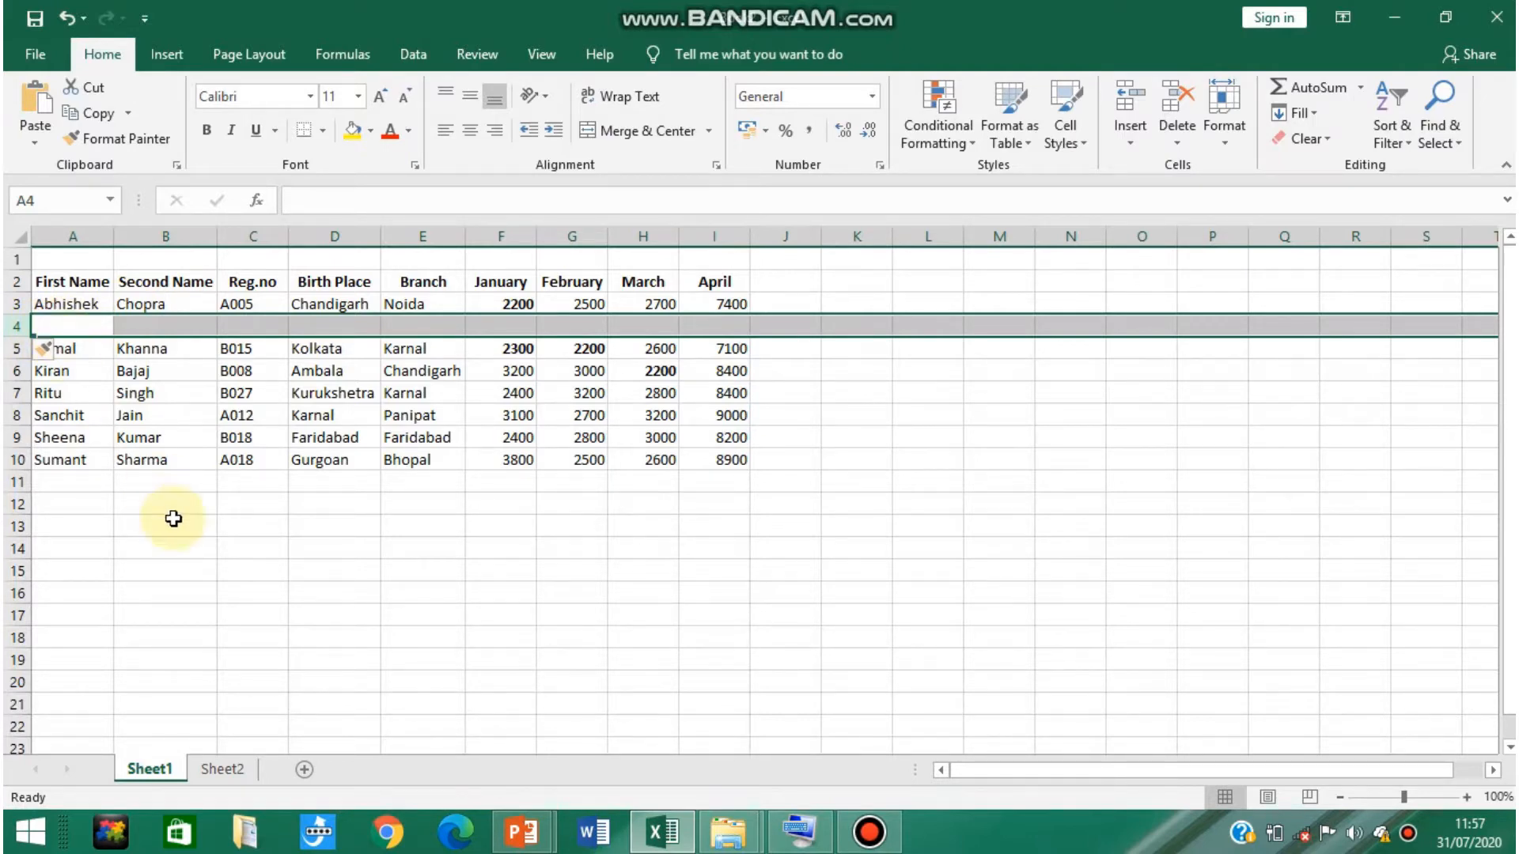
pyautogui.click(103, 410)
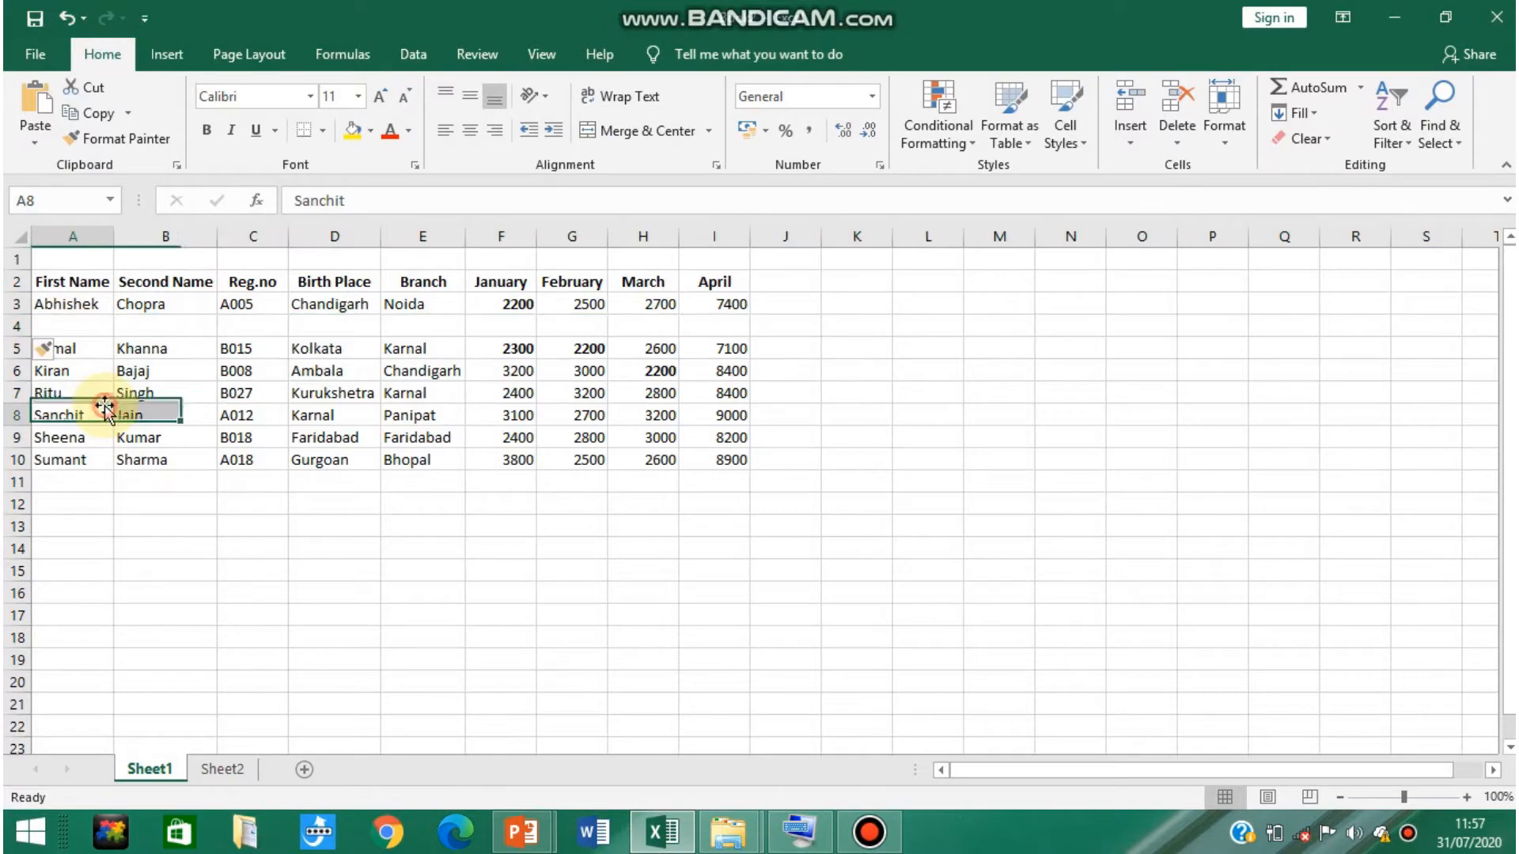
pyautogui.doubleClick(87, 330)
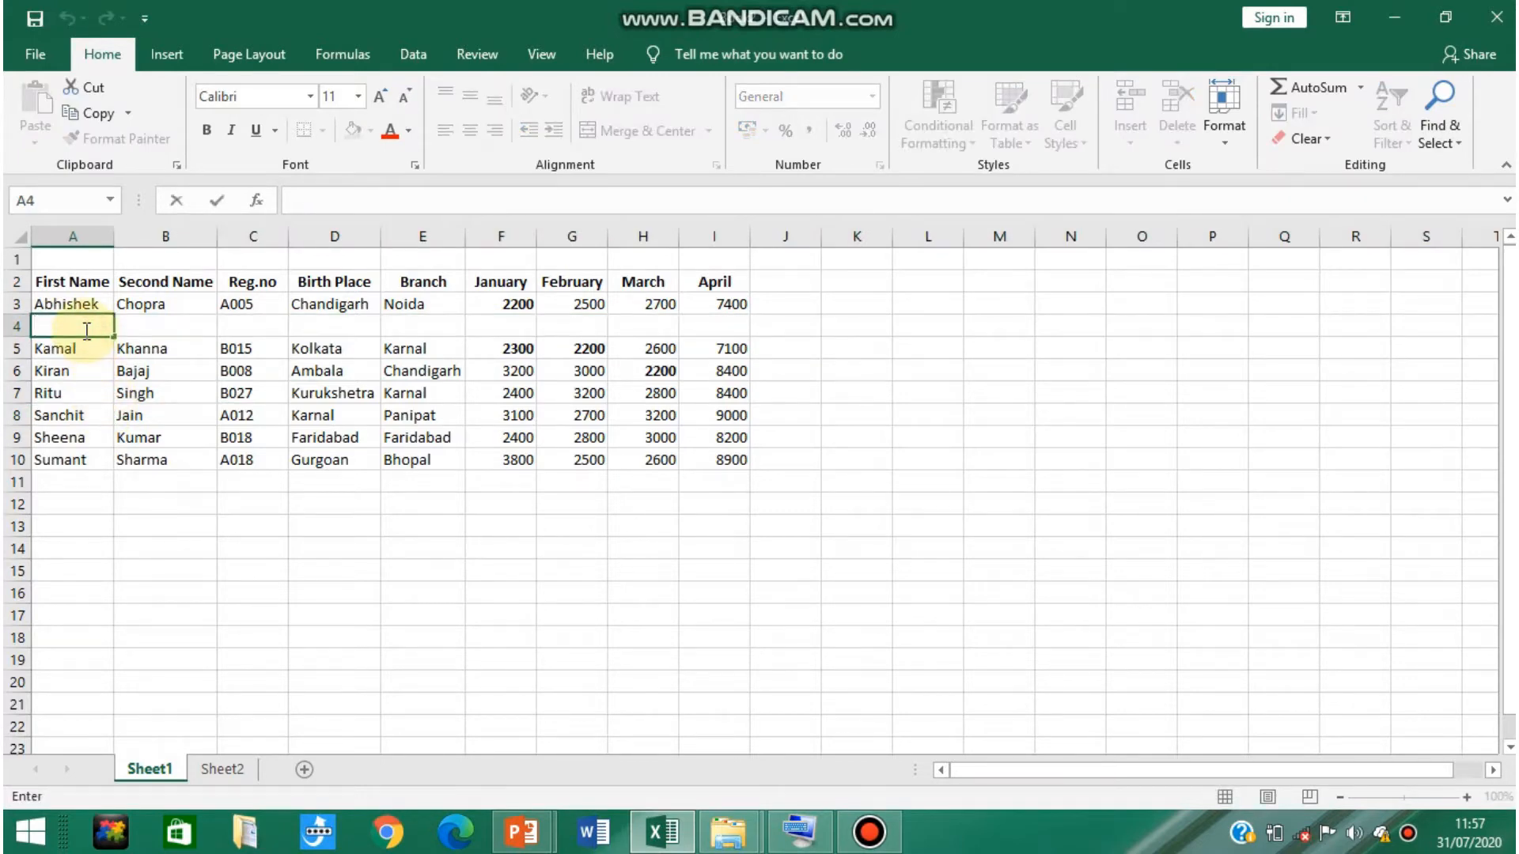
pyautogui.click(52, 390)
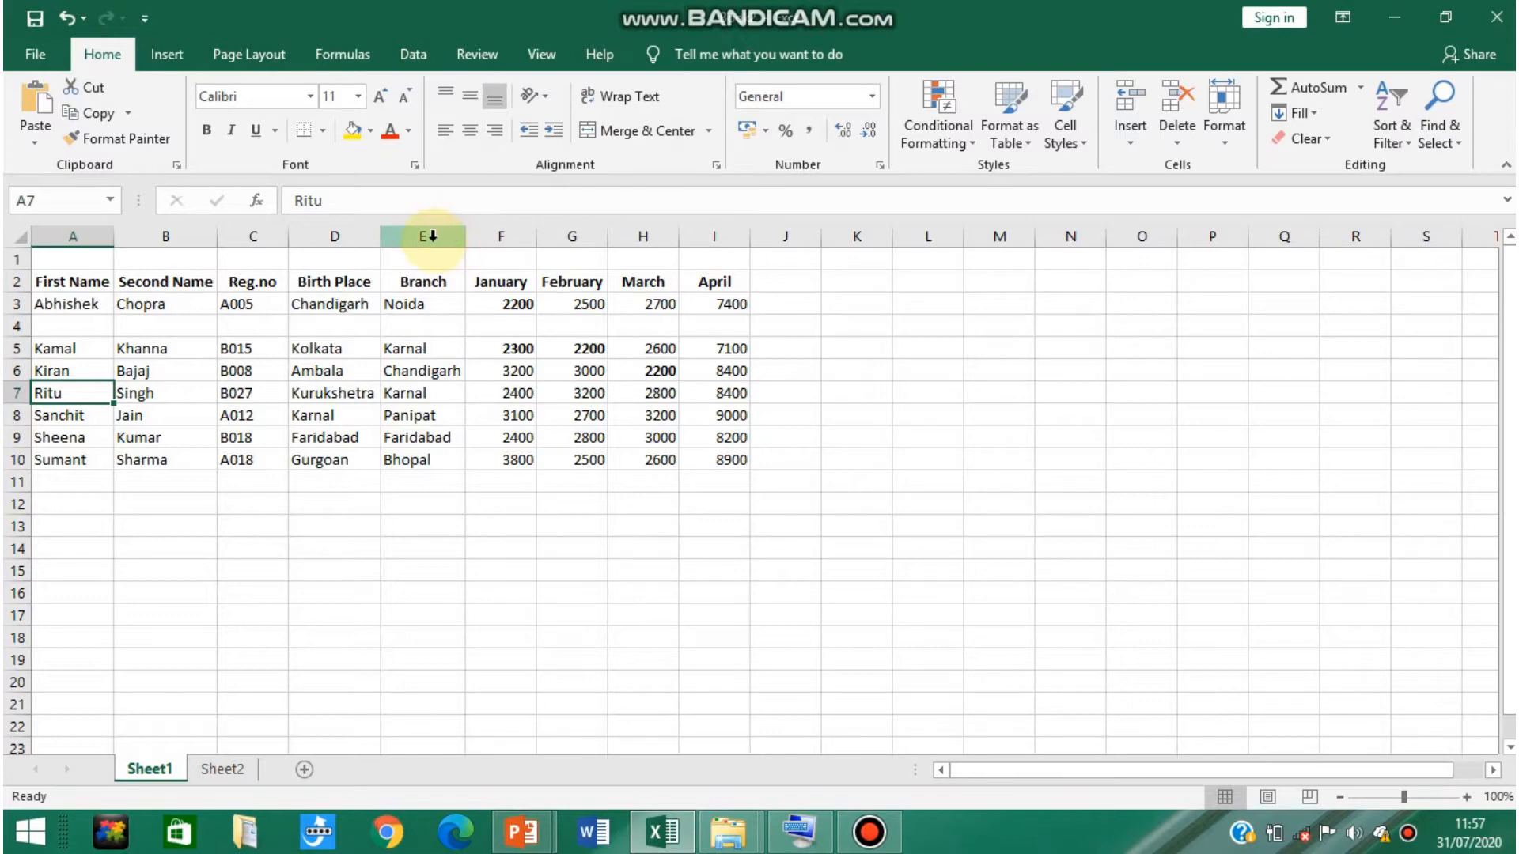
# Step: Insert a blank sheet column at column F, between the Branch and January columns
pyautogui.click(487, 235)
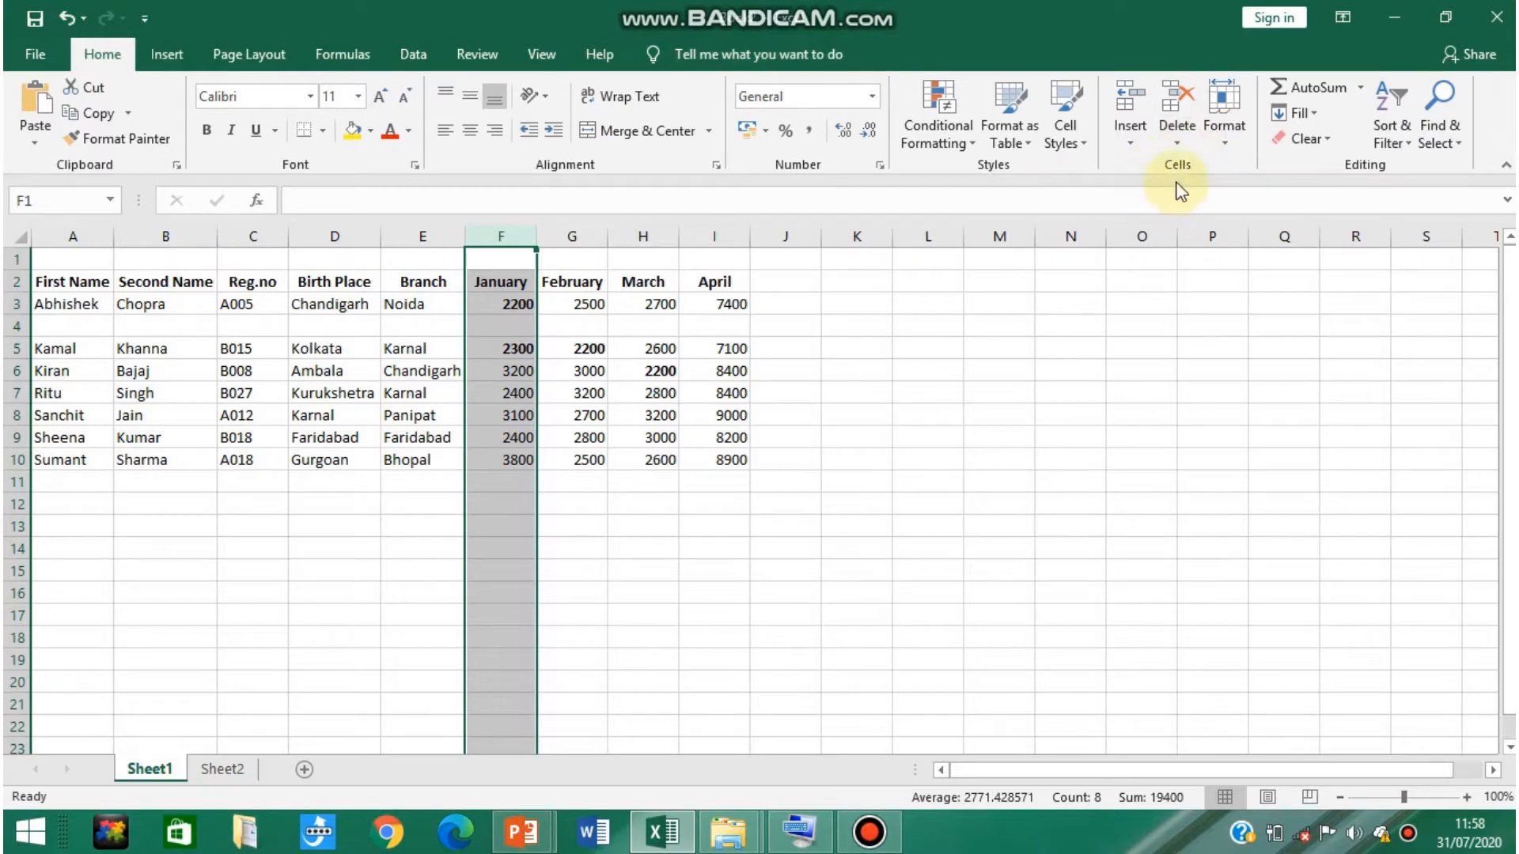
pyautogui.click(1128, 141)
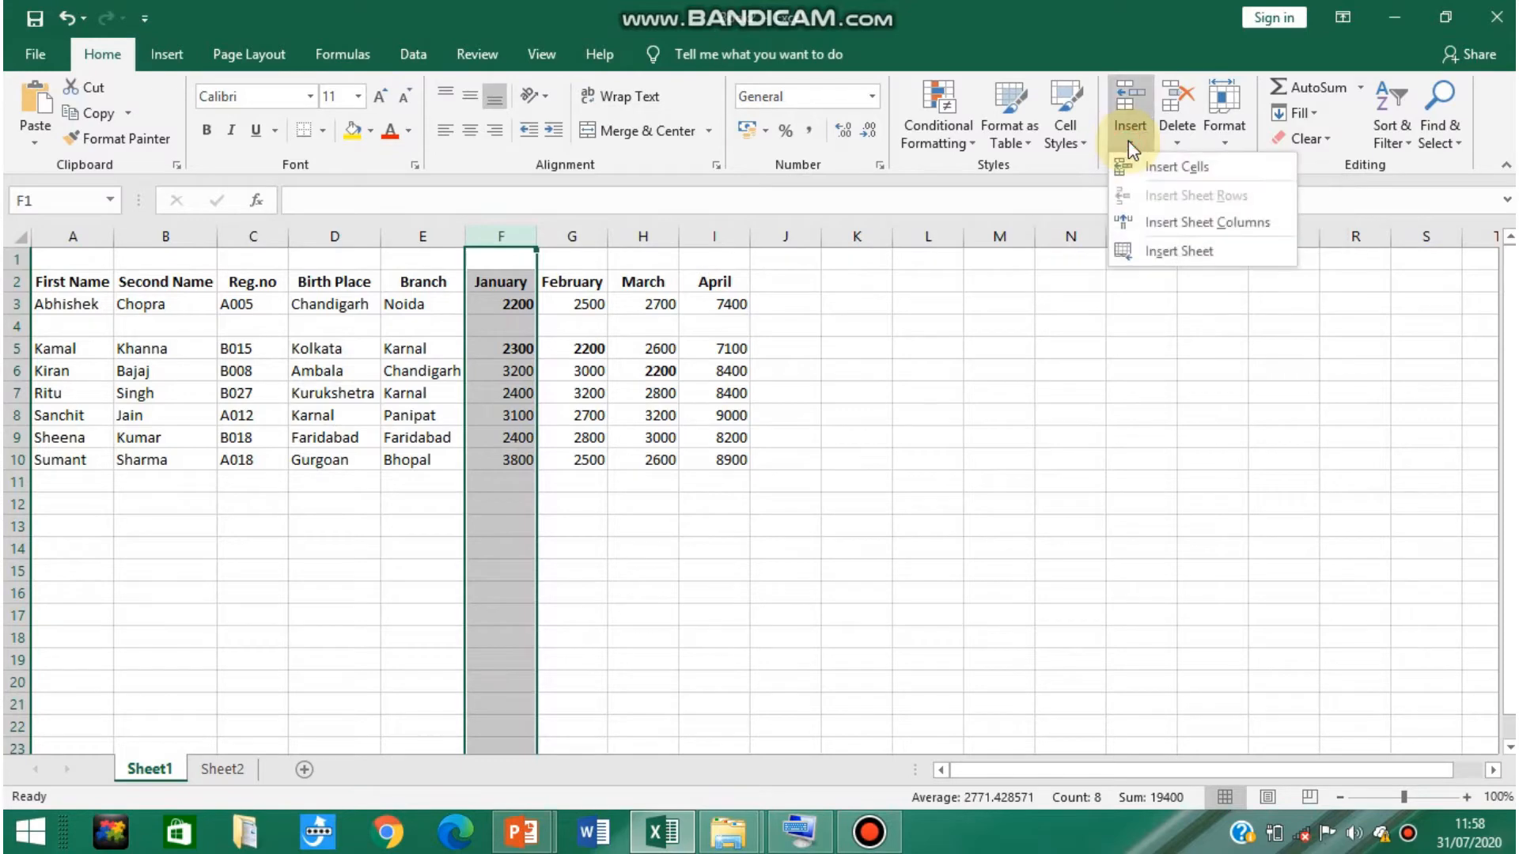
pyautogui.click(1185, 224)
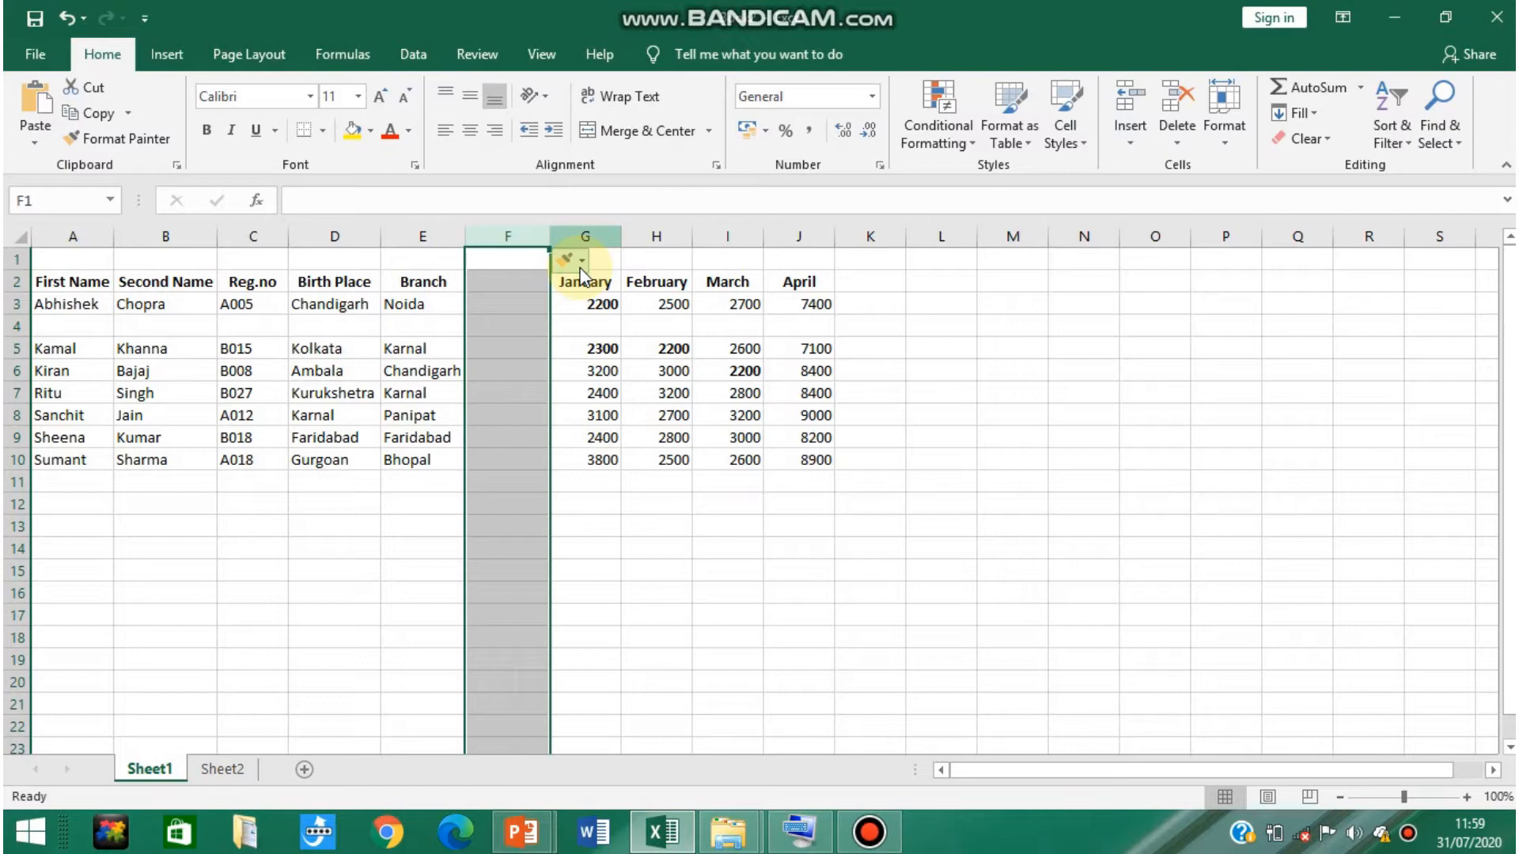
pyautogui.click(614, 321)
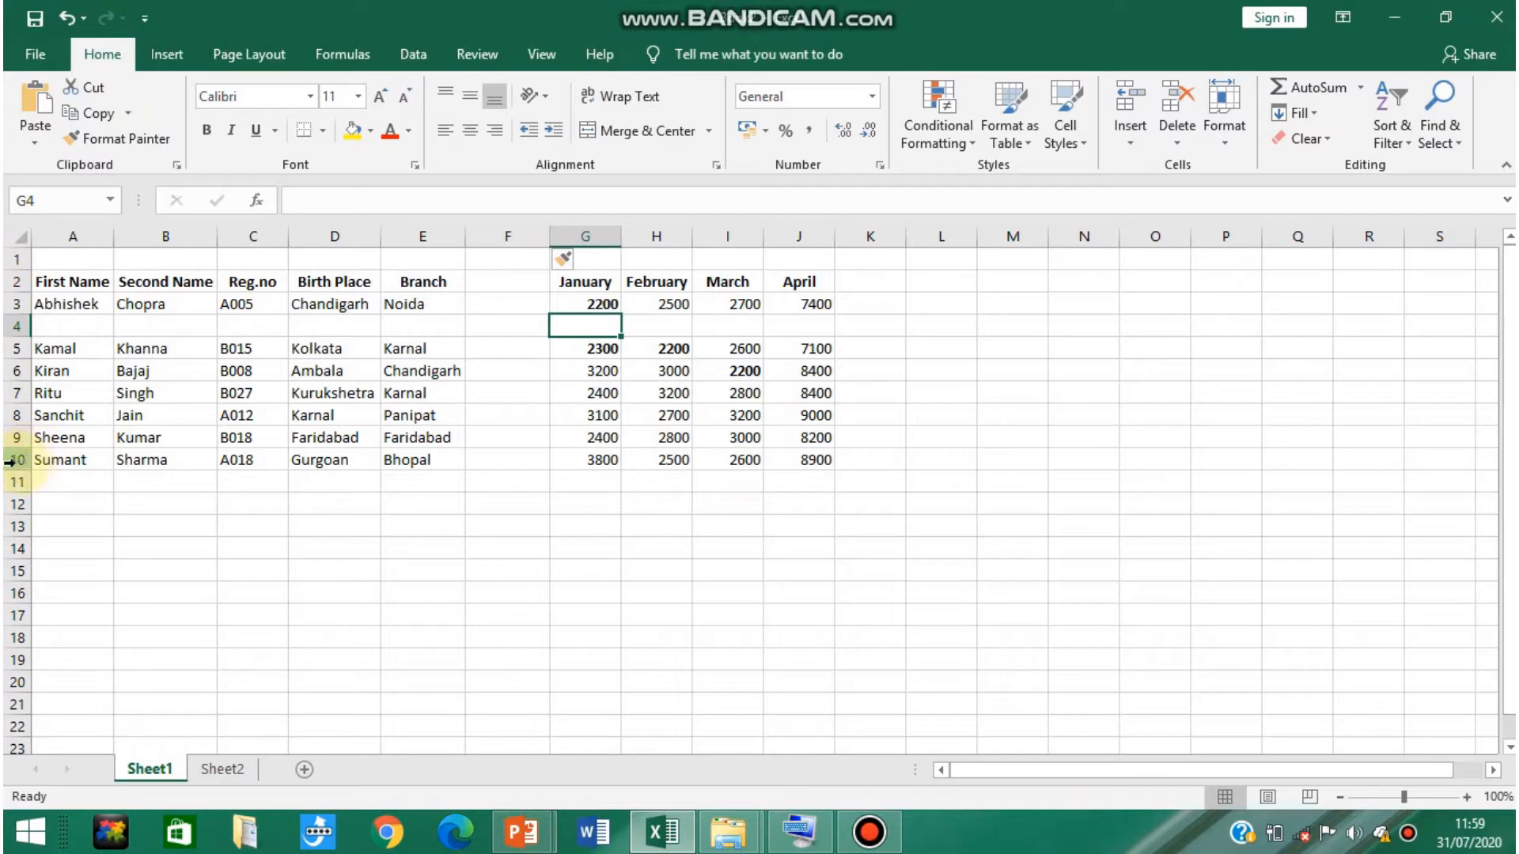
# Step: Delete the table's last record by removing sheet row 10
pyautogui.click(11, 462)
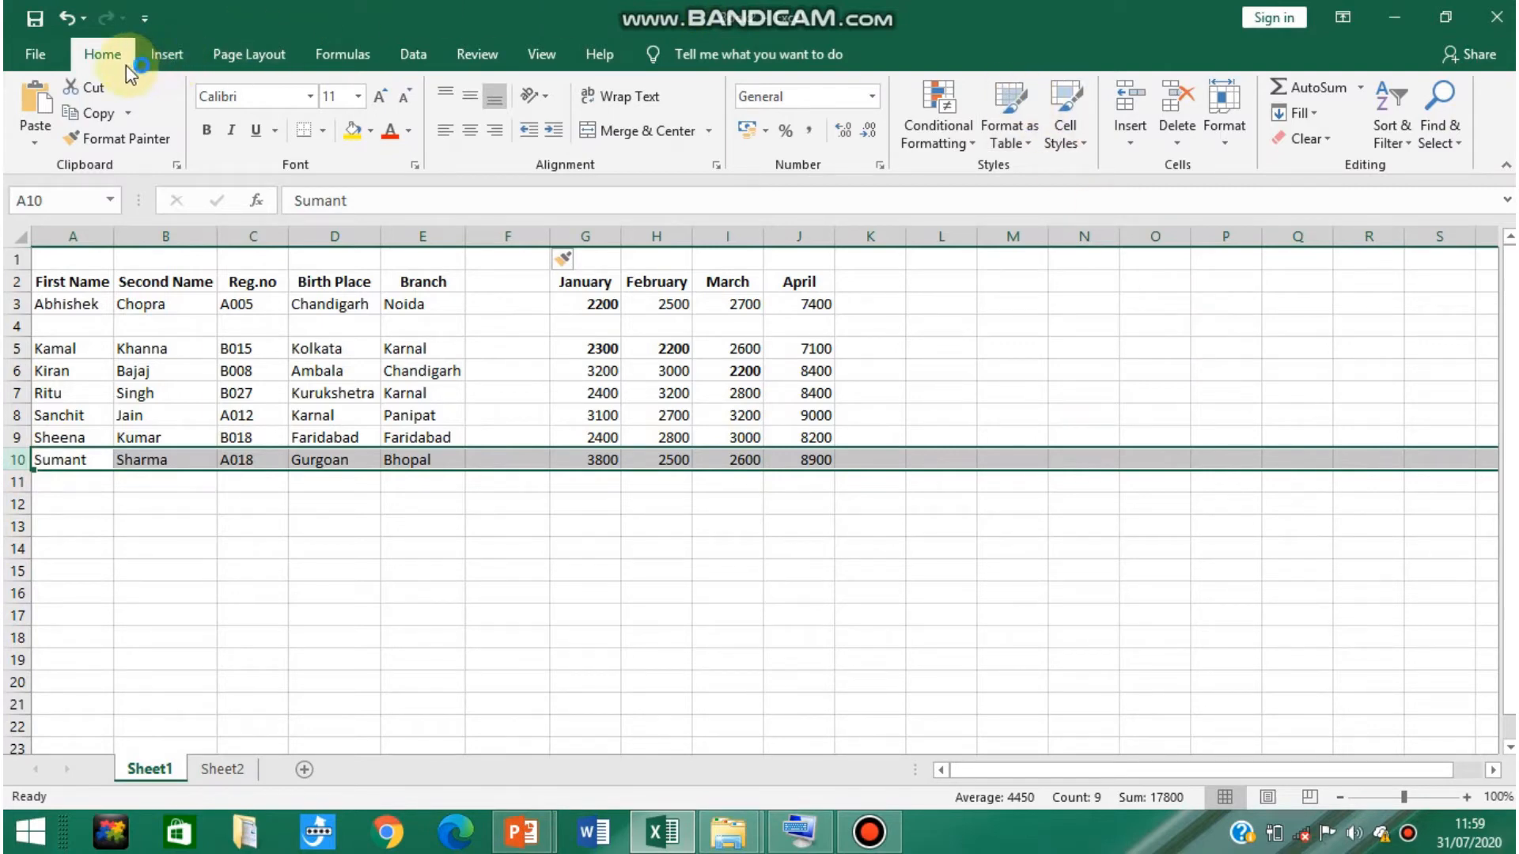
pyautogui.click(1175, 143)
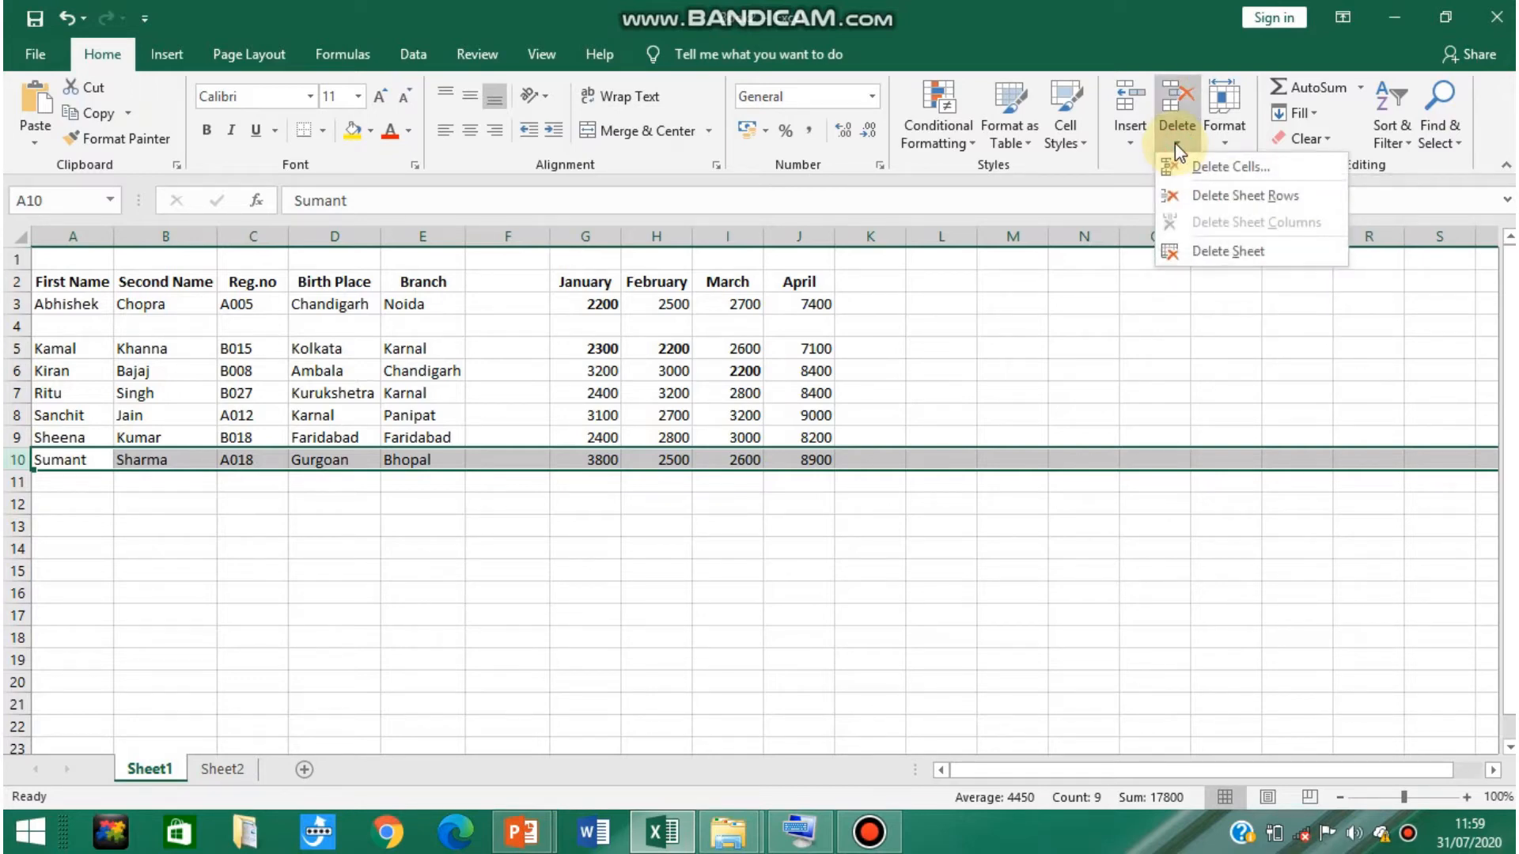
pyautogui.click(1200, 195)
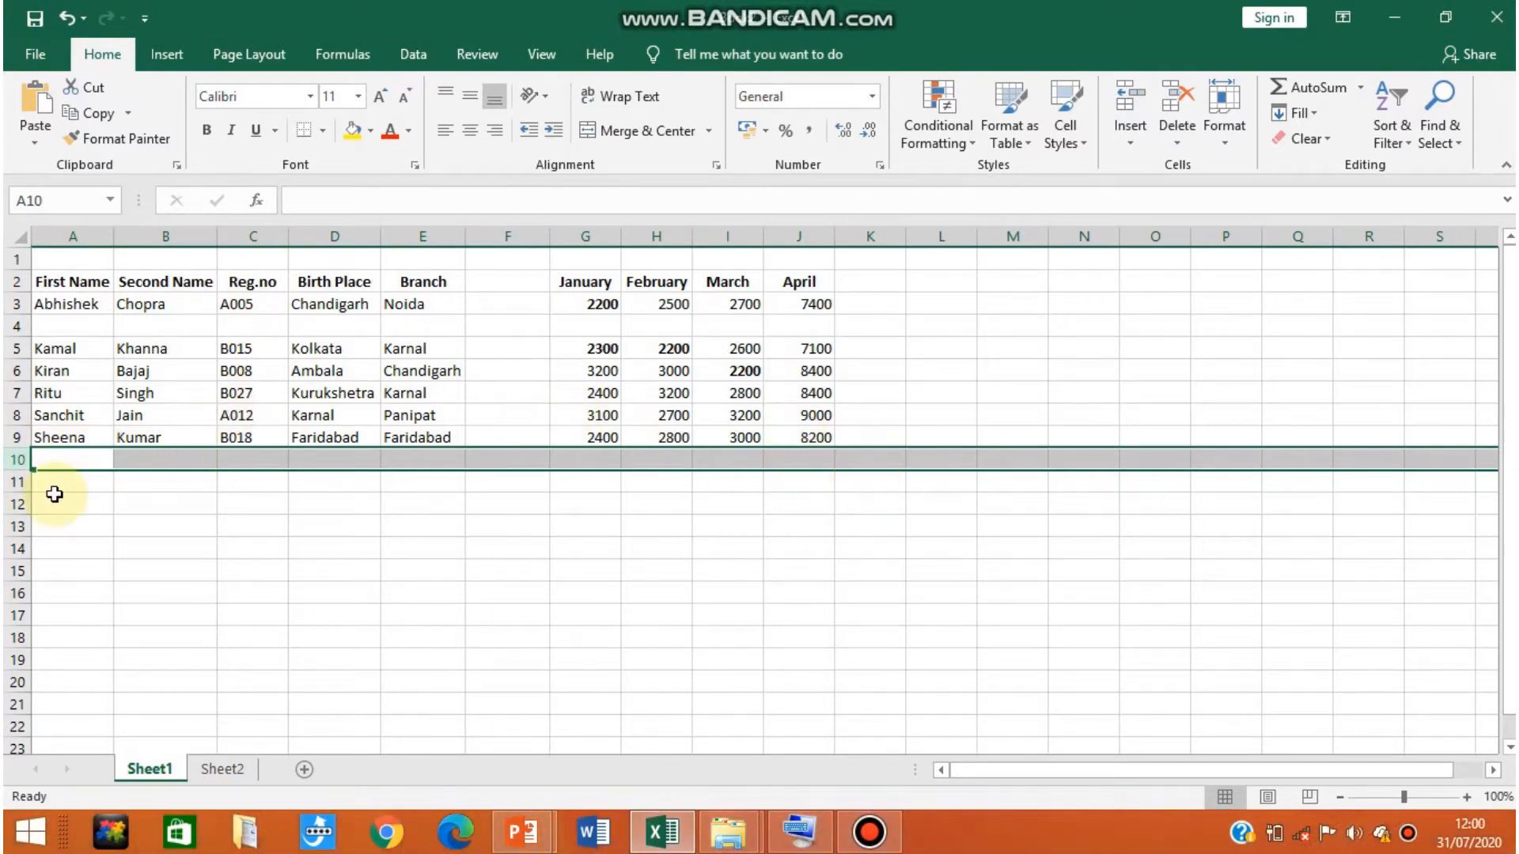
pyautogui.click(66, 456)
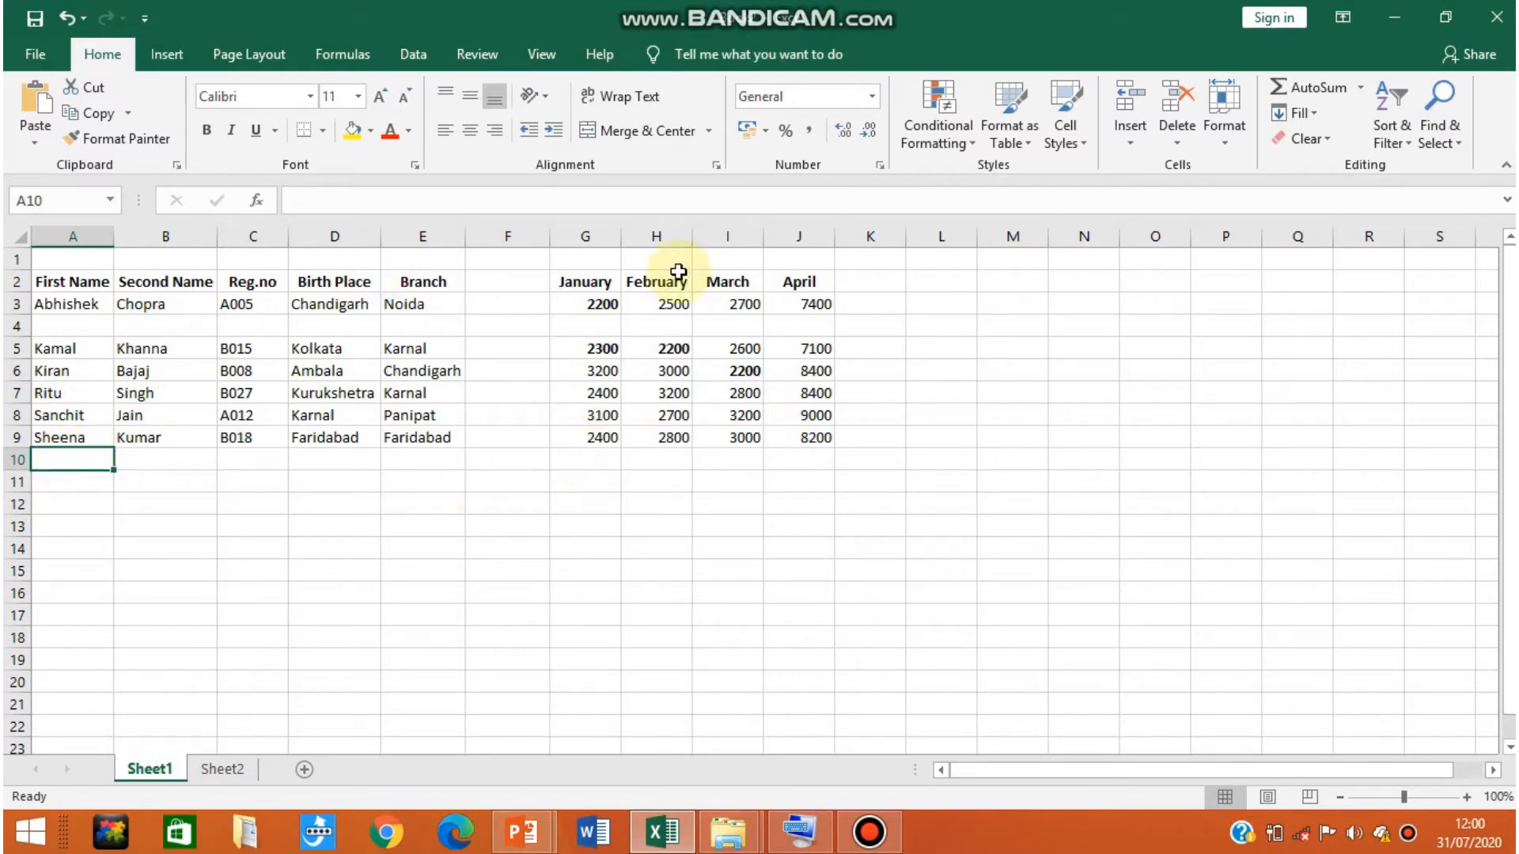
# Step: Delete the April column, sheet column J, from the table
pyautogui.click(799, 231)
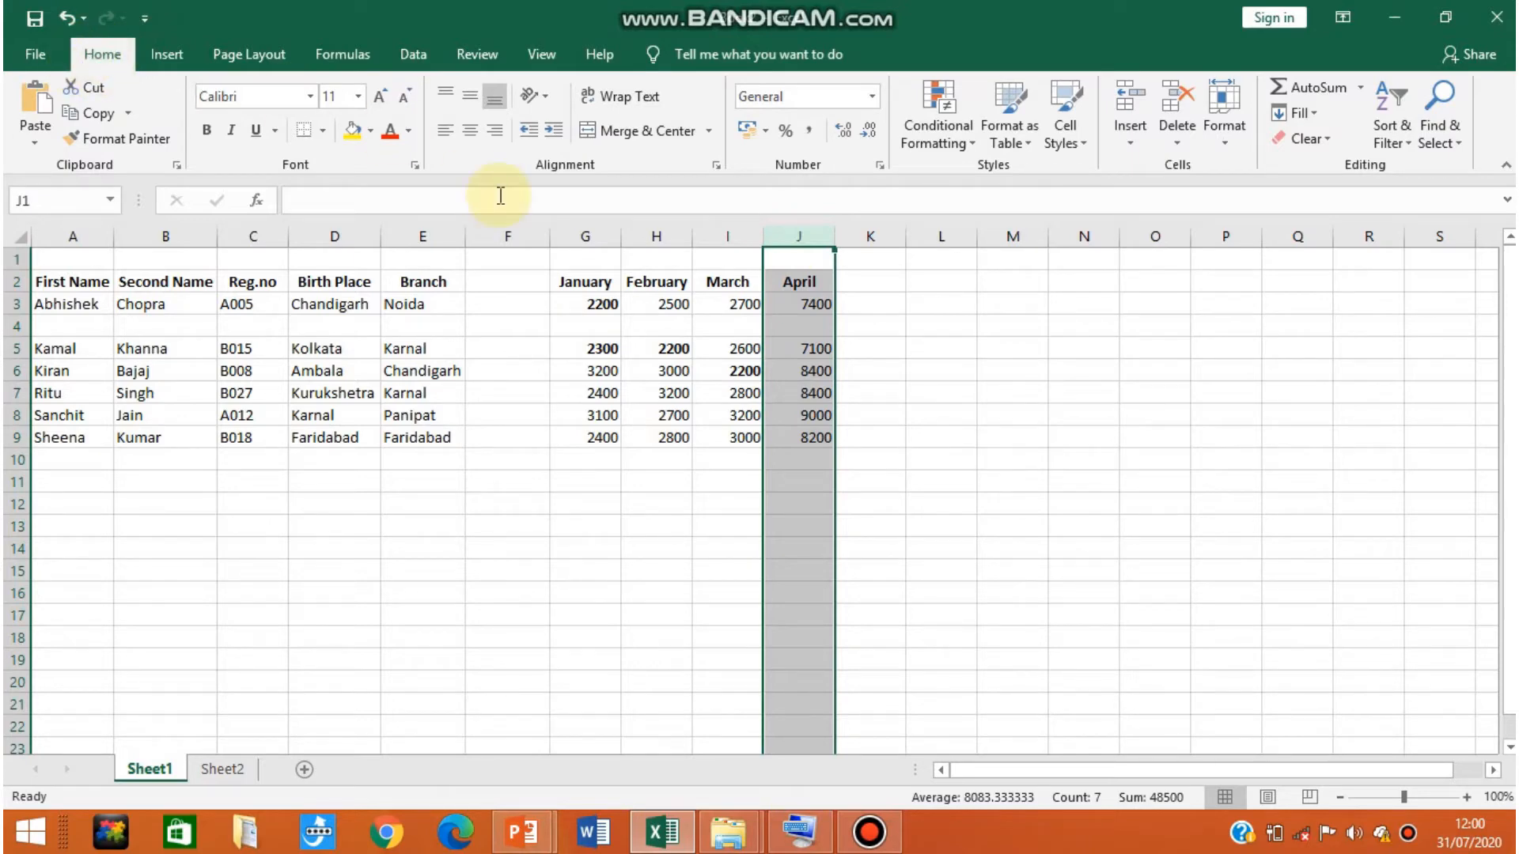
pyautogui.click(1177, 148)
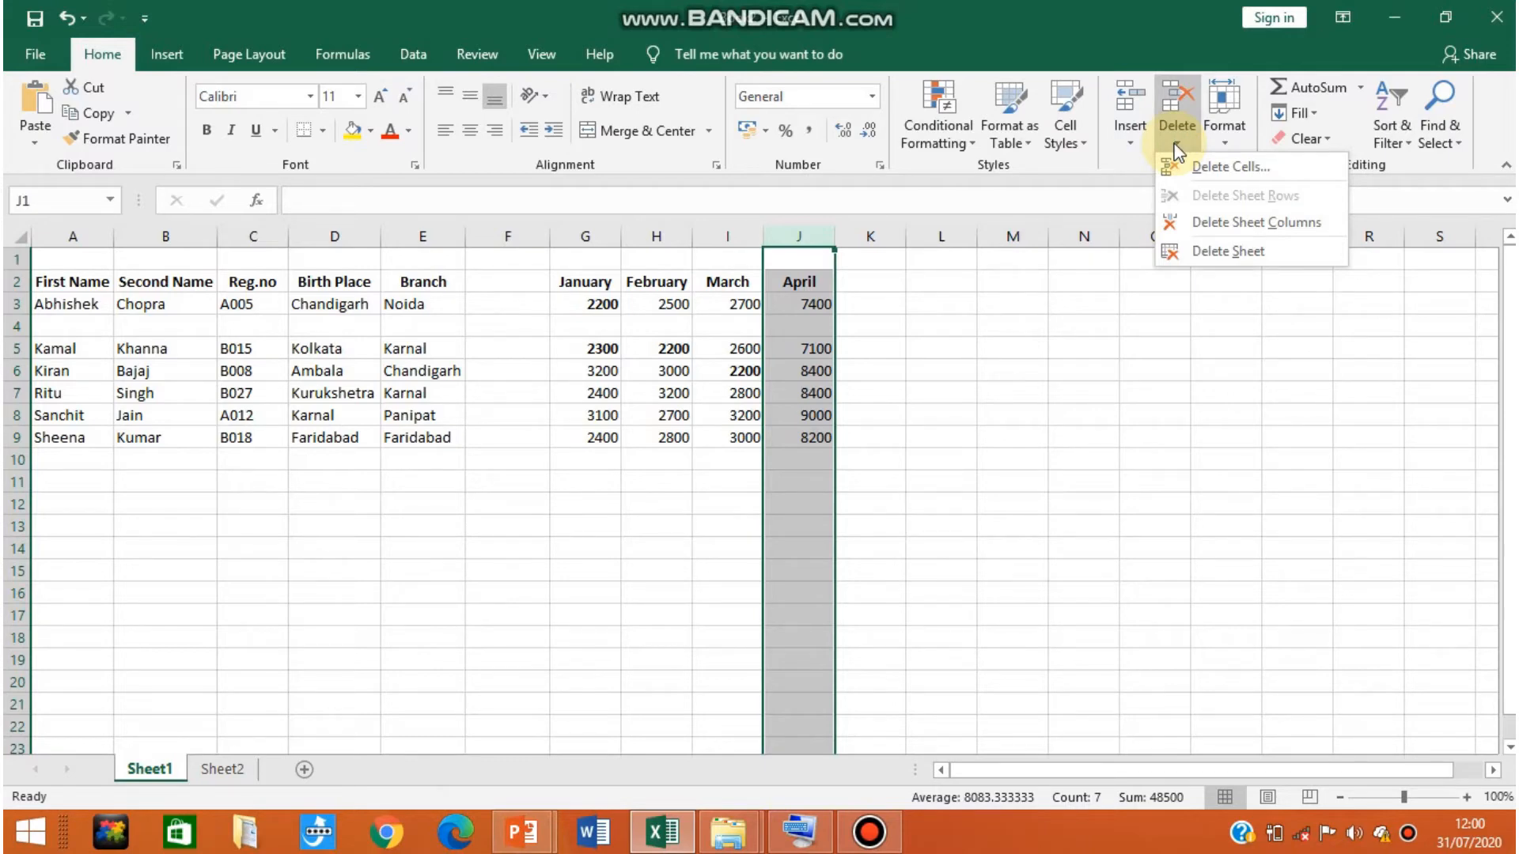
pyautogui.click(1202, 231)
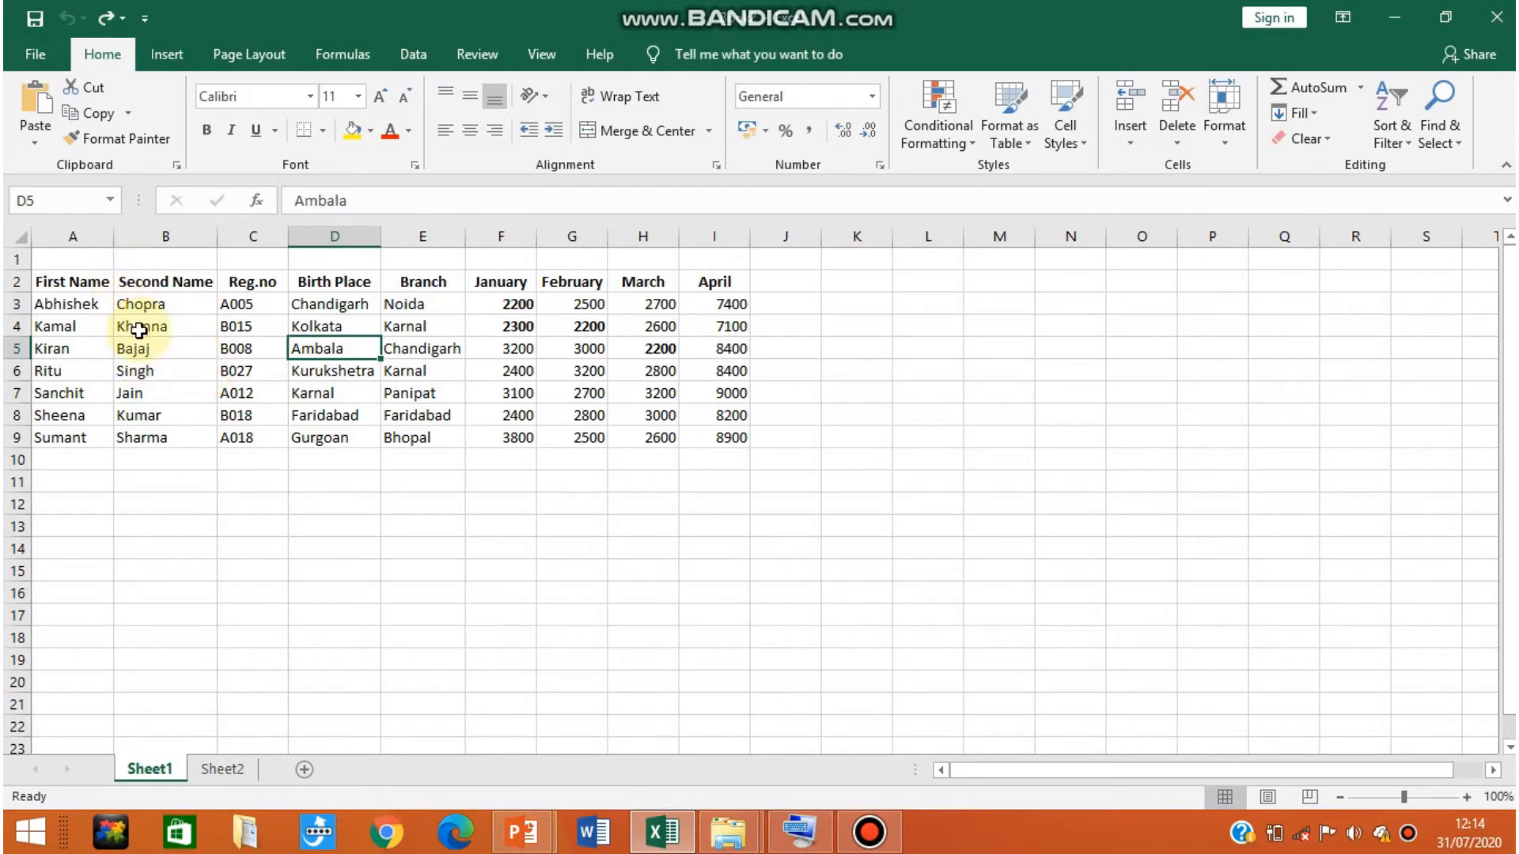
# Step: Insert a blank cell at B4 in the Second Name column with the Shift cells right option
pyautogui.click(139, 328)
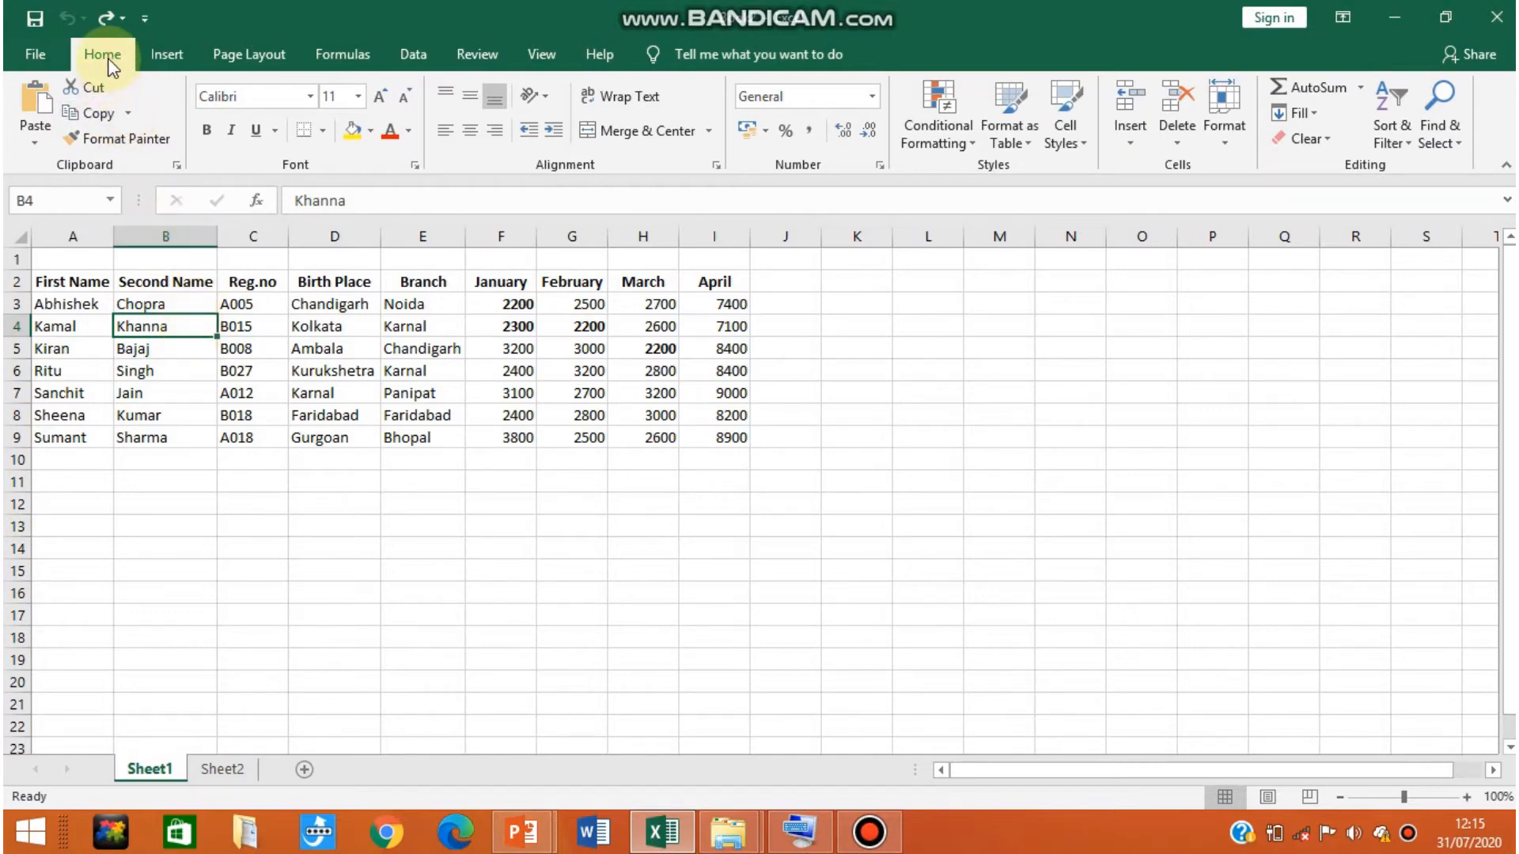
pyautogui.click(1157, 177)
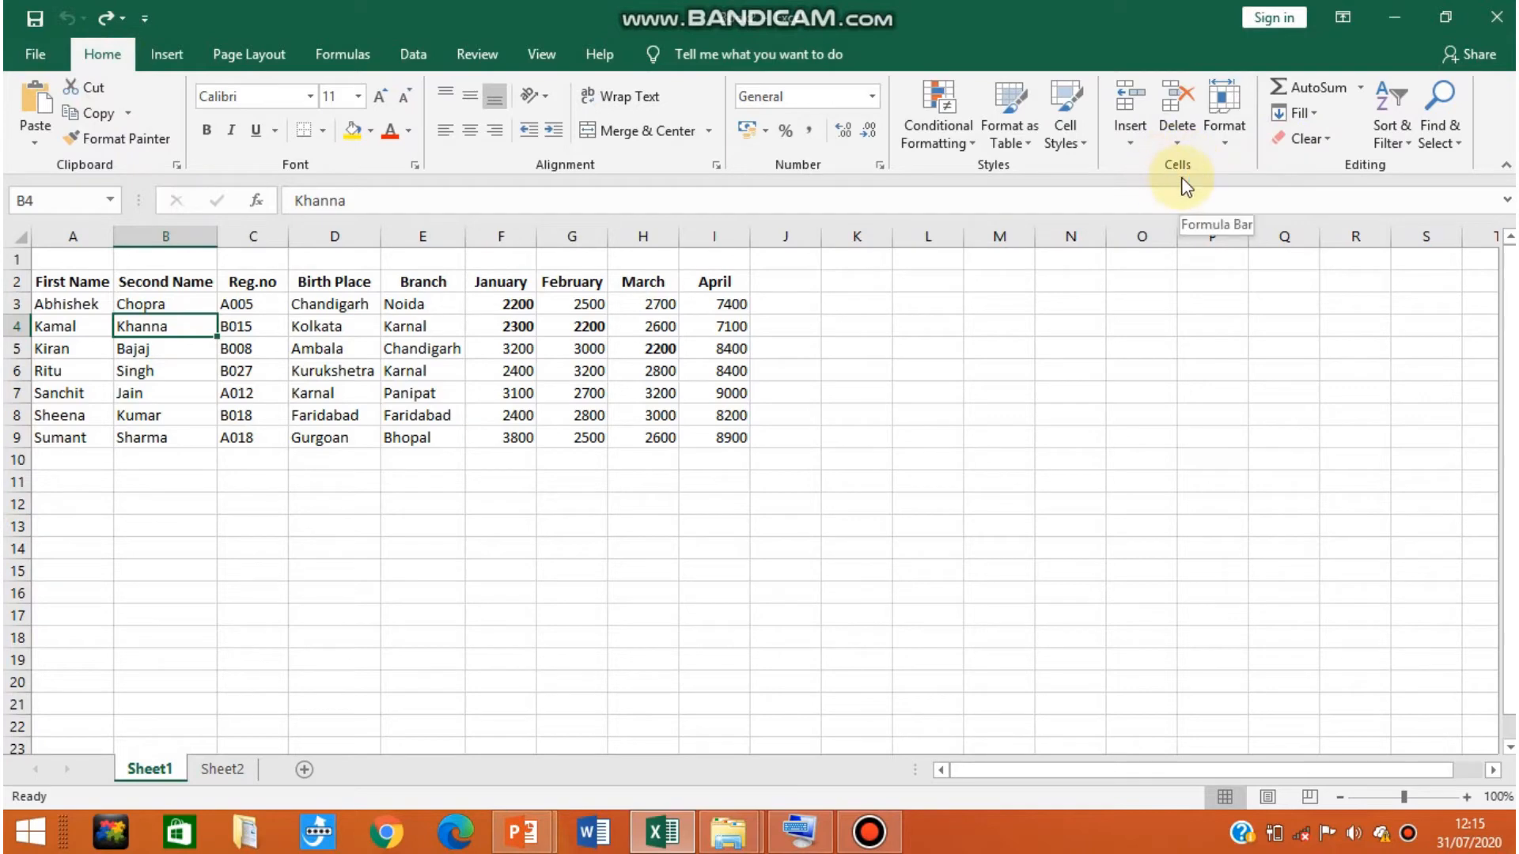
pyautogui.click(1141, 130)
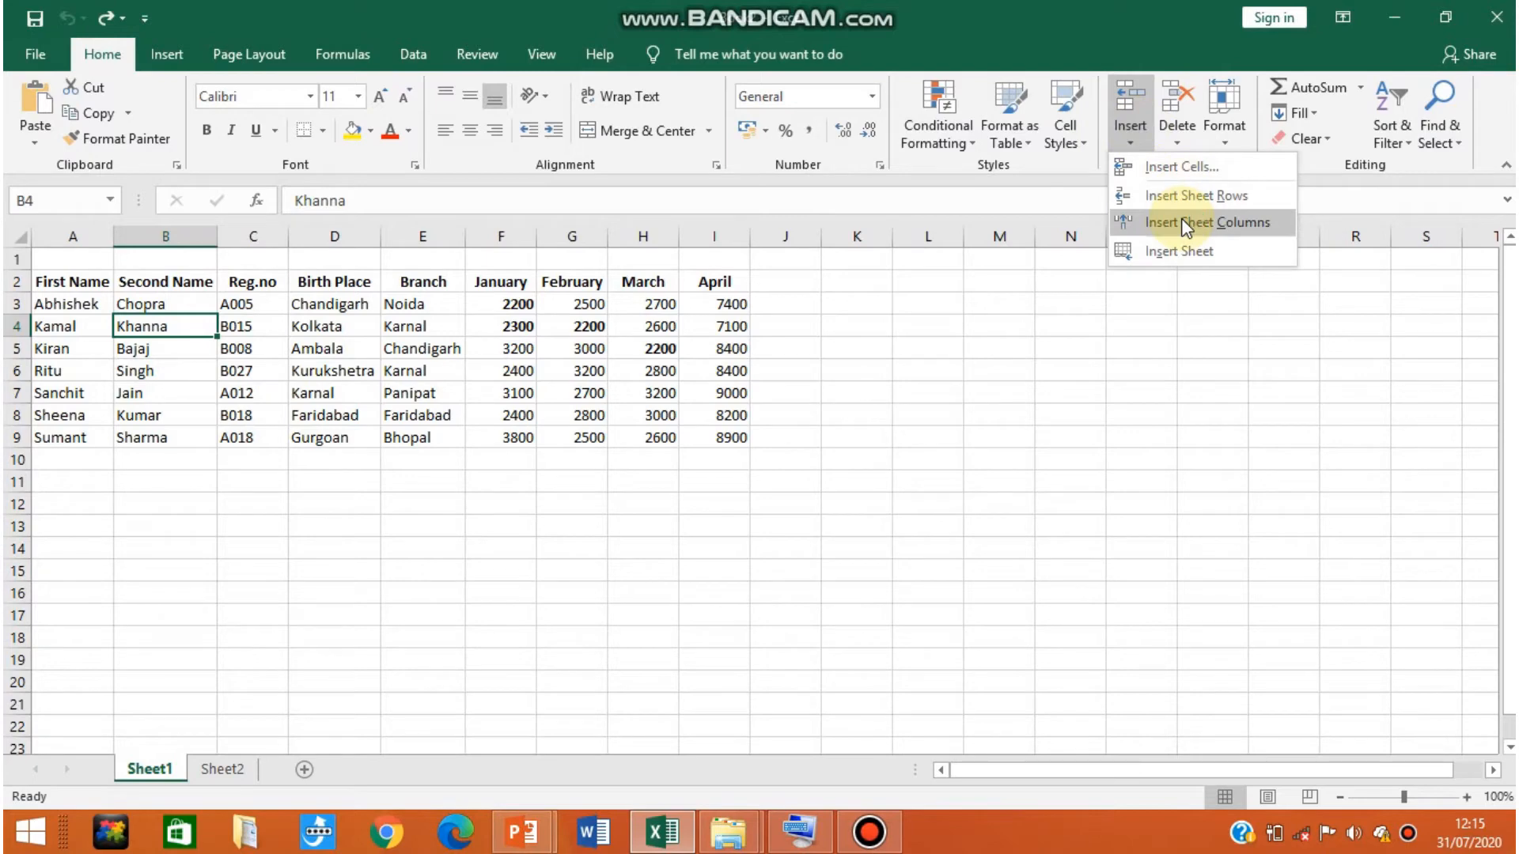
pyautogui.click(1185, 168)
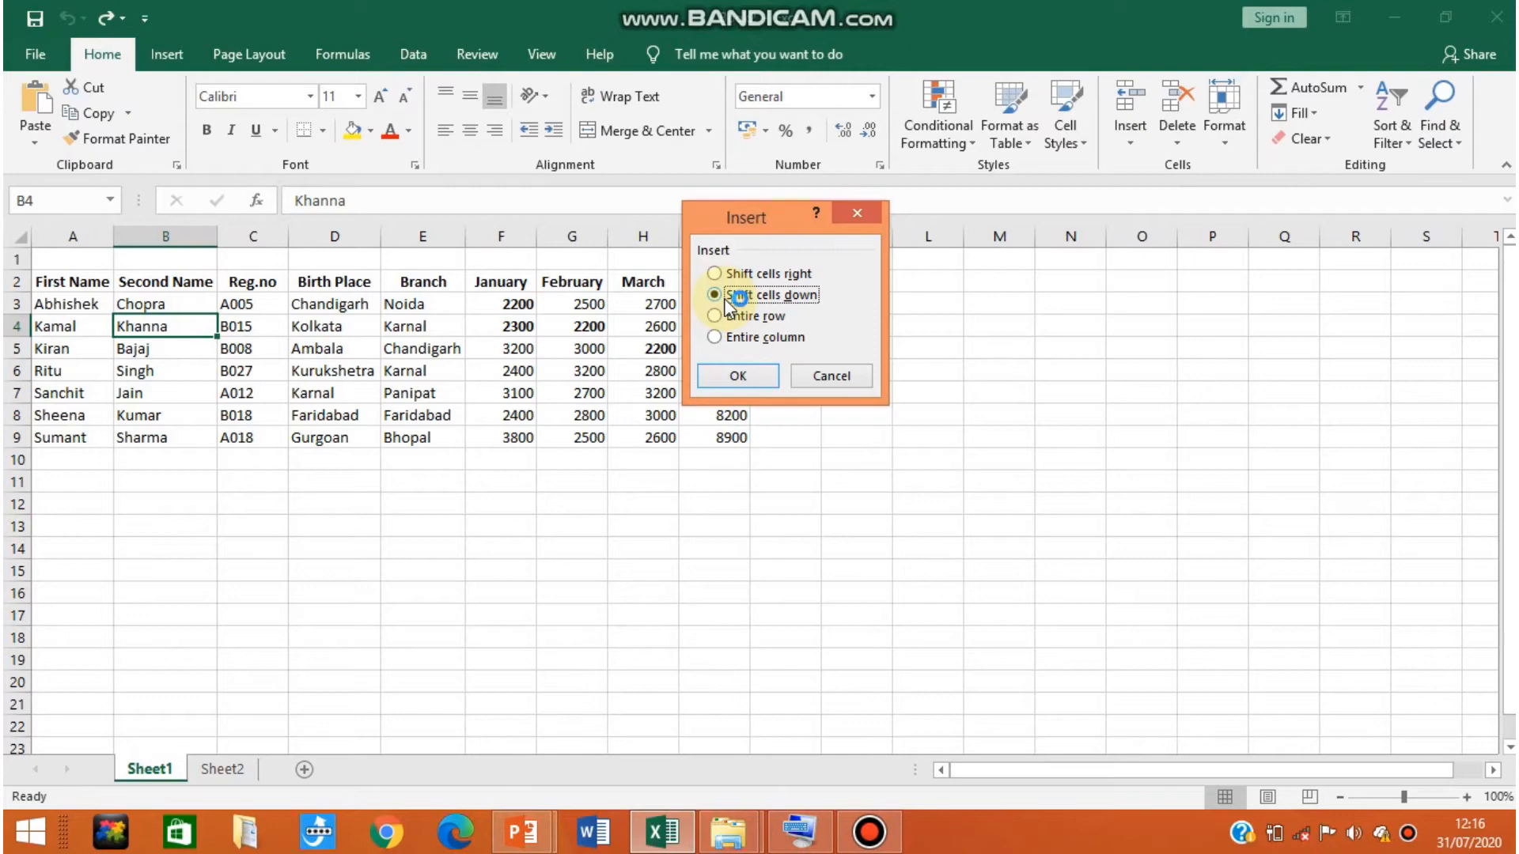
pyautogui.click(722, 273)
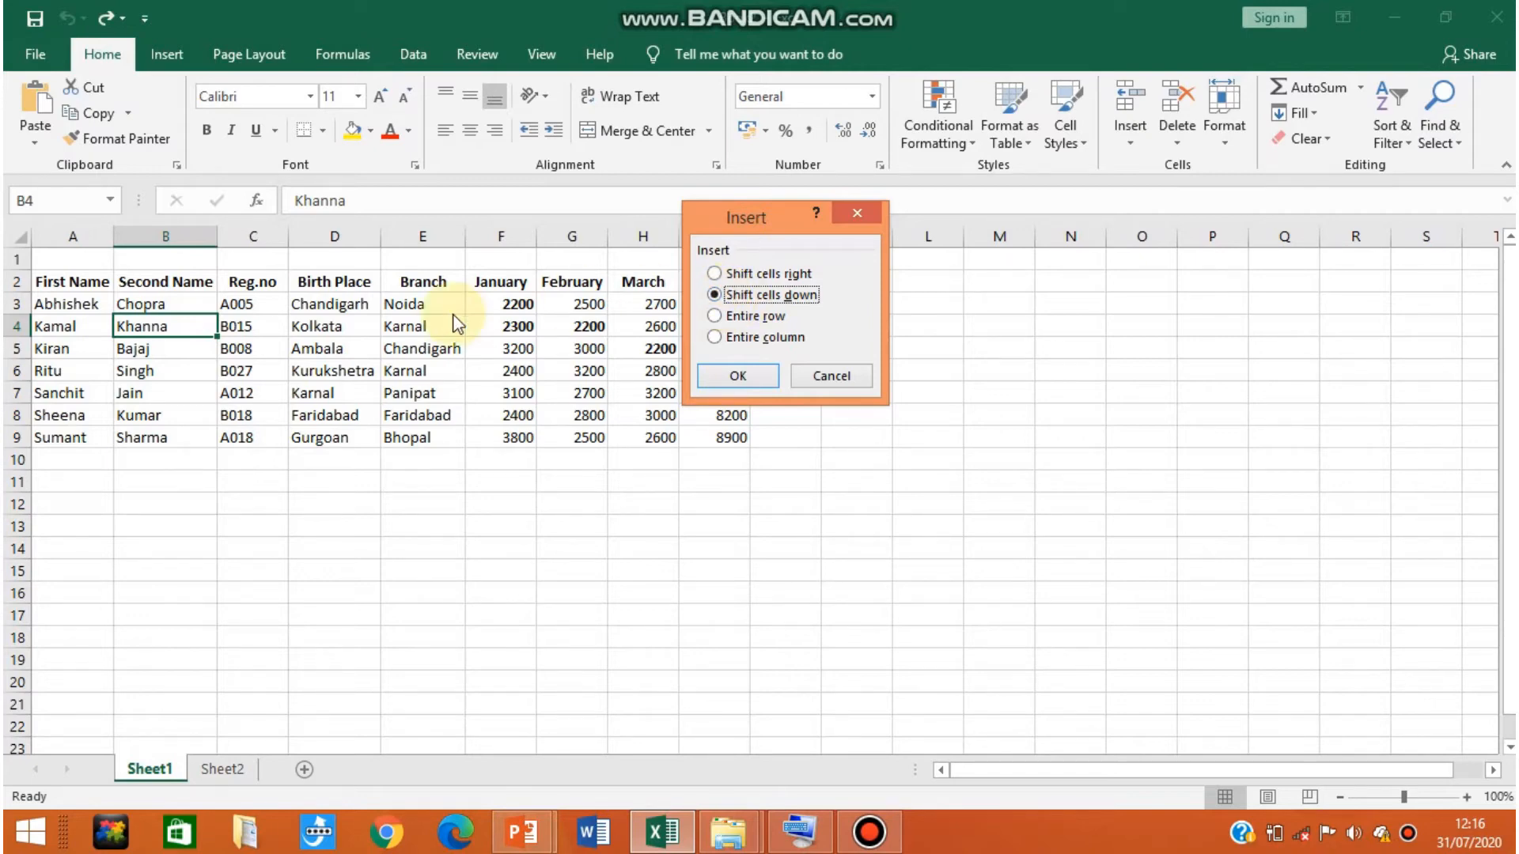
pyautogui.click(715, 274)
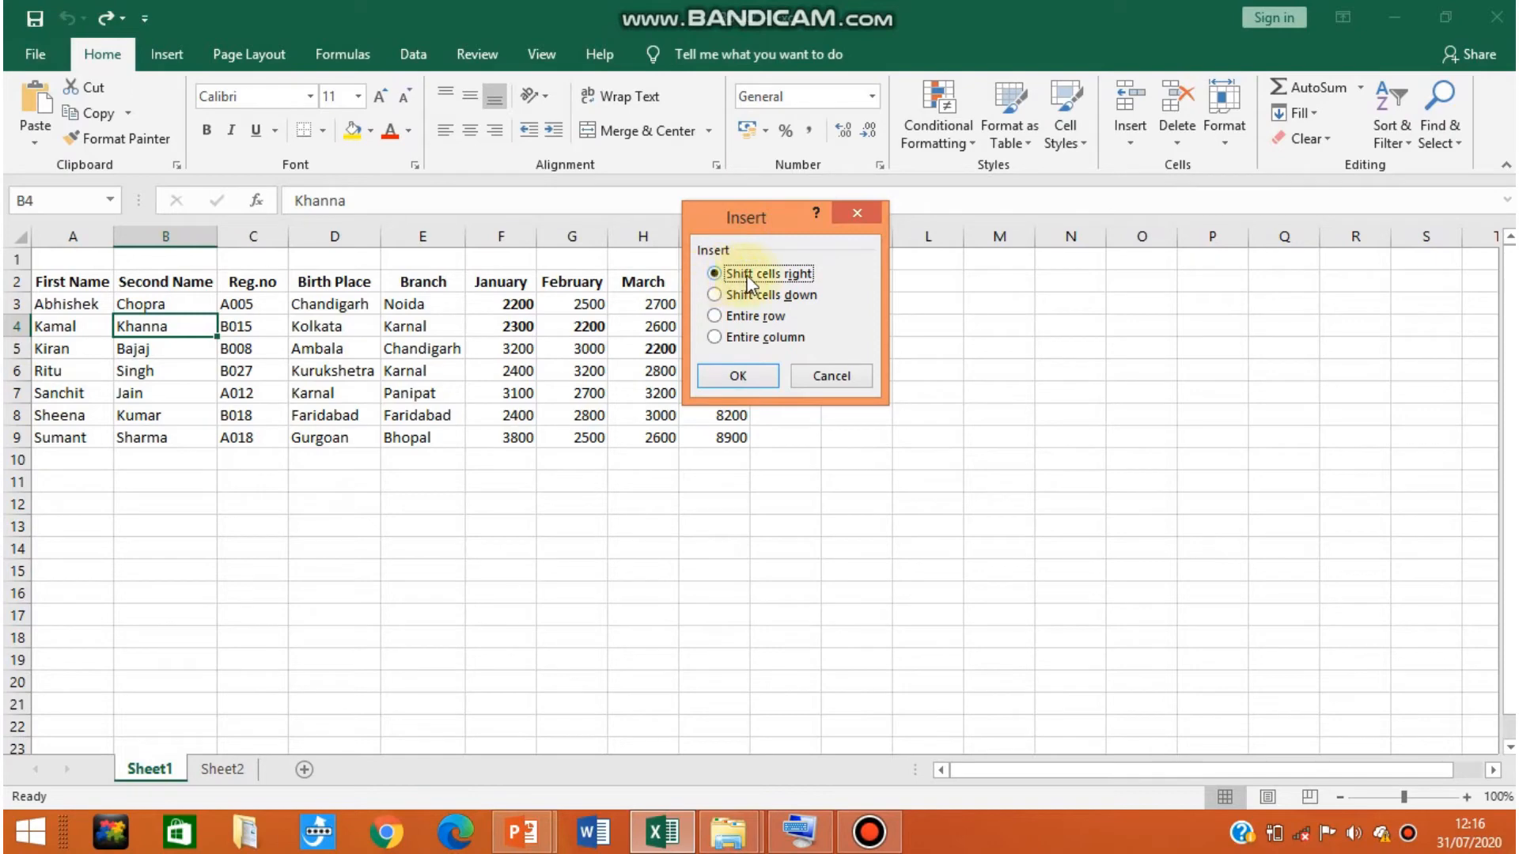
pyautogui.click(736, 378)
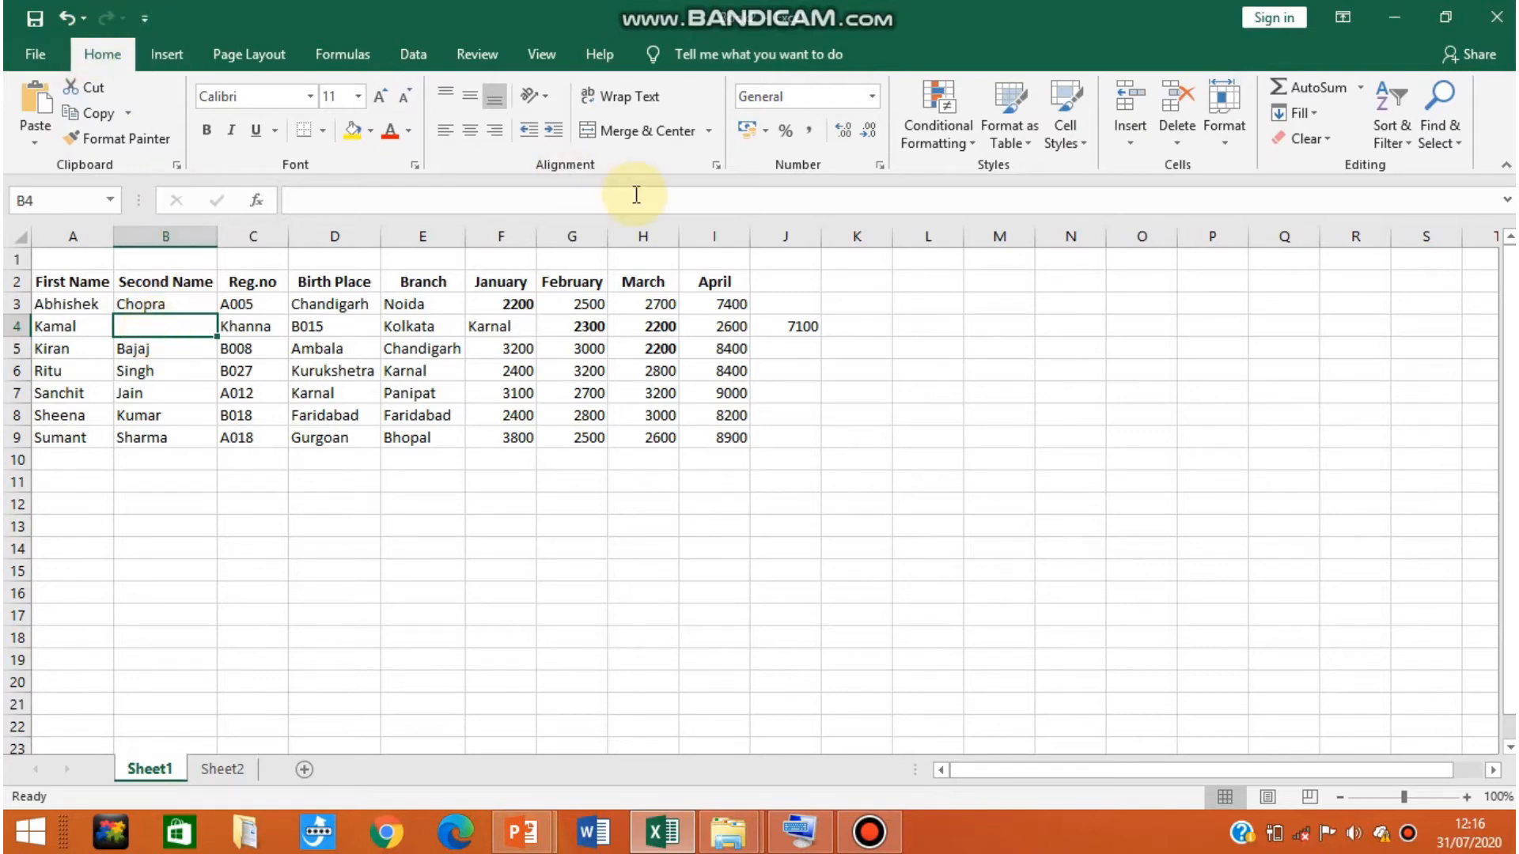
# Step: Delete the blank cell B4 with the Shift cells left option
pyautogui.click(964, 149)
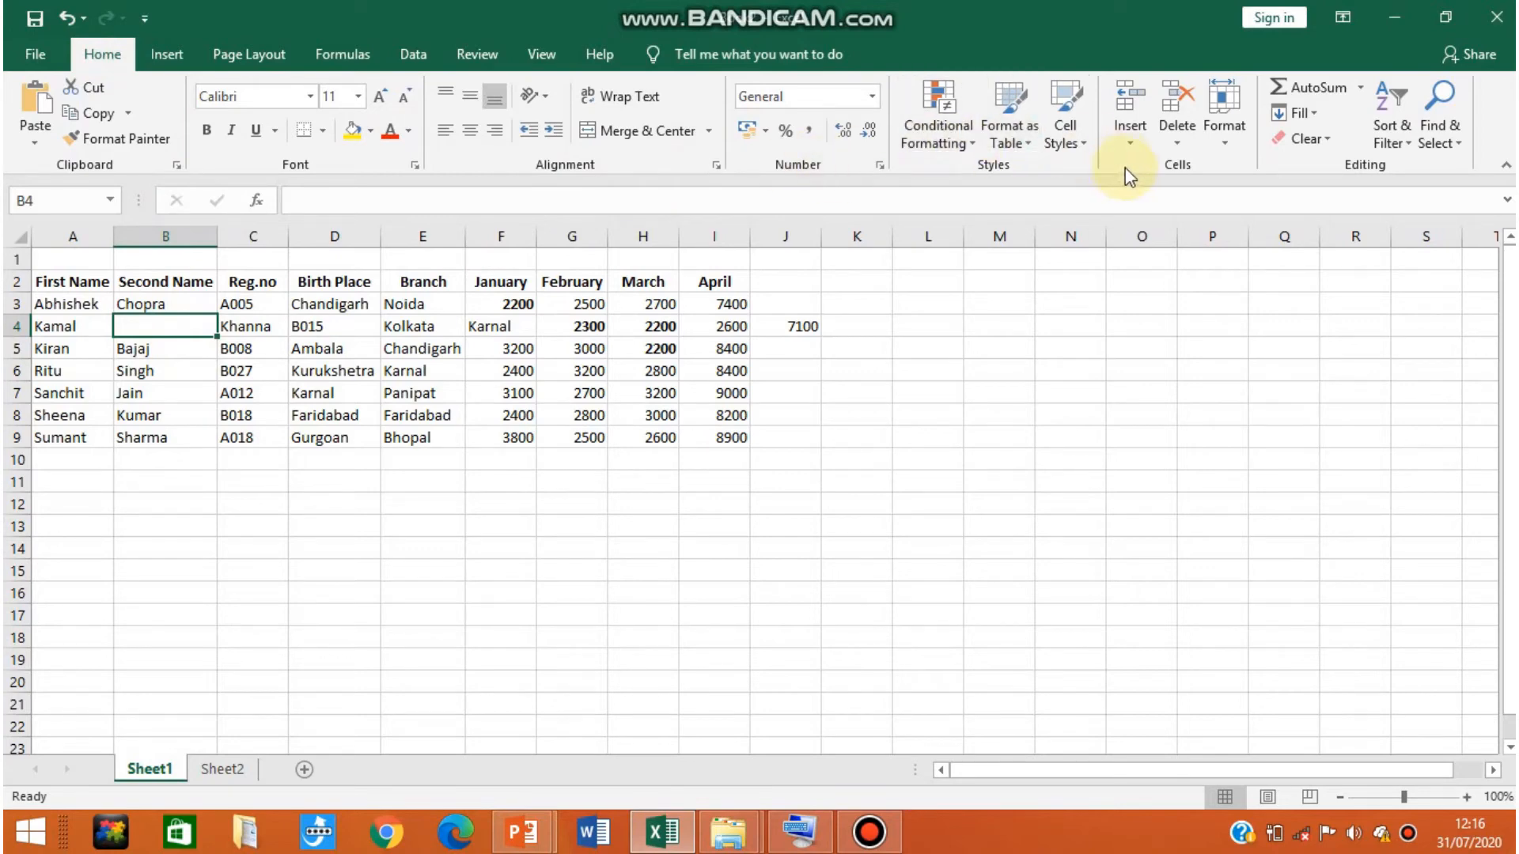
pyautogui.click(1174, 145)
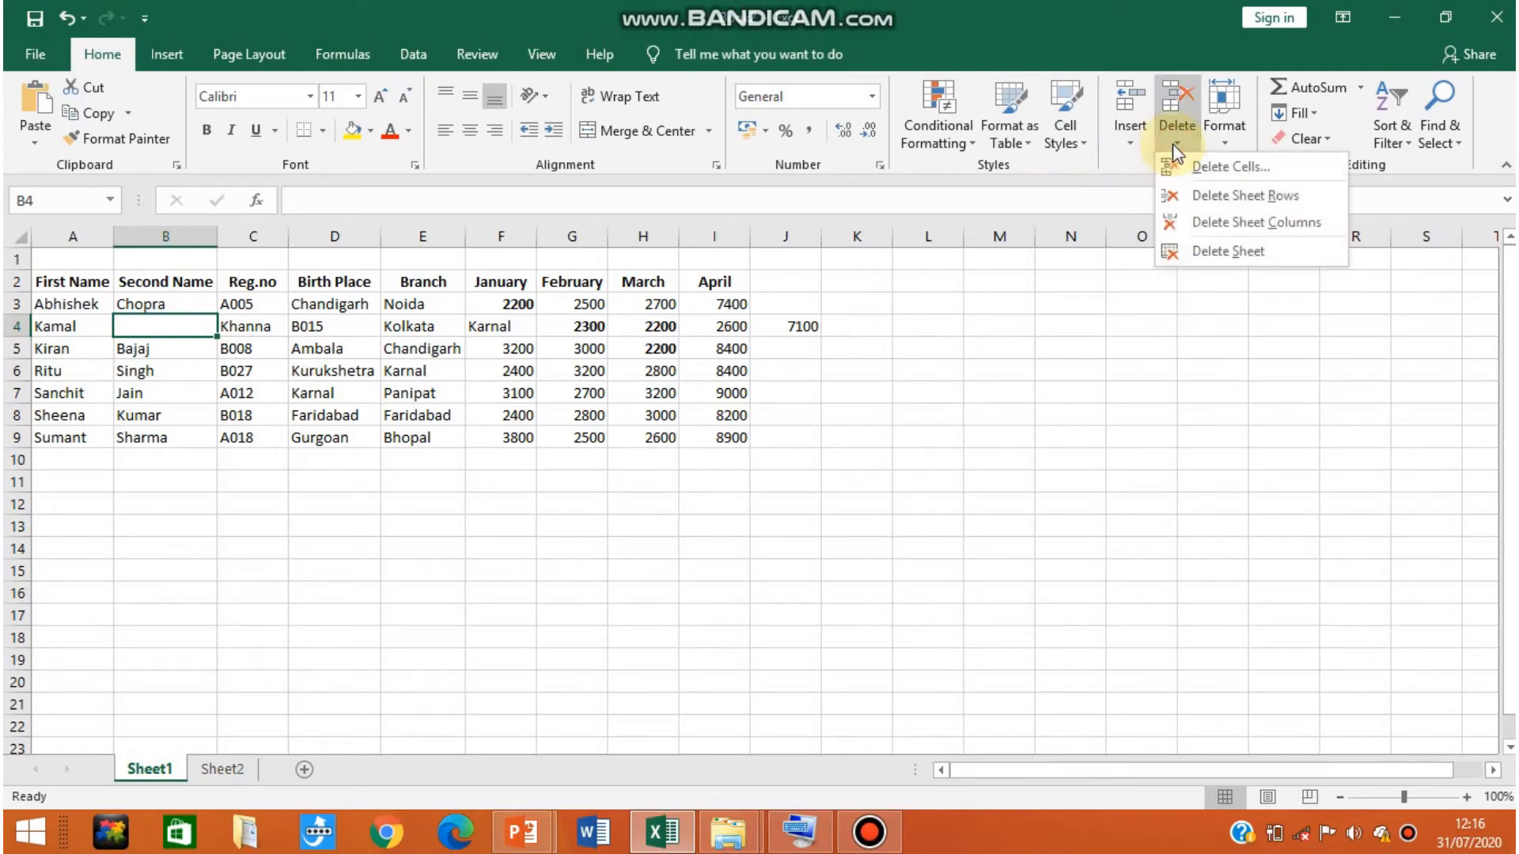
pyautogui.click(1227, 168)
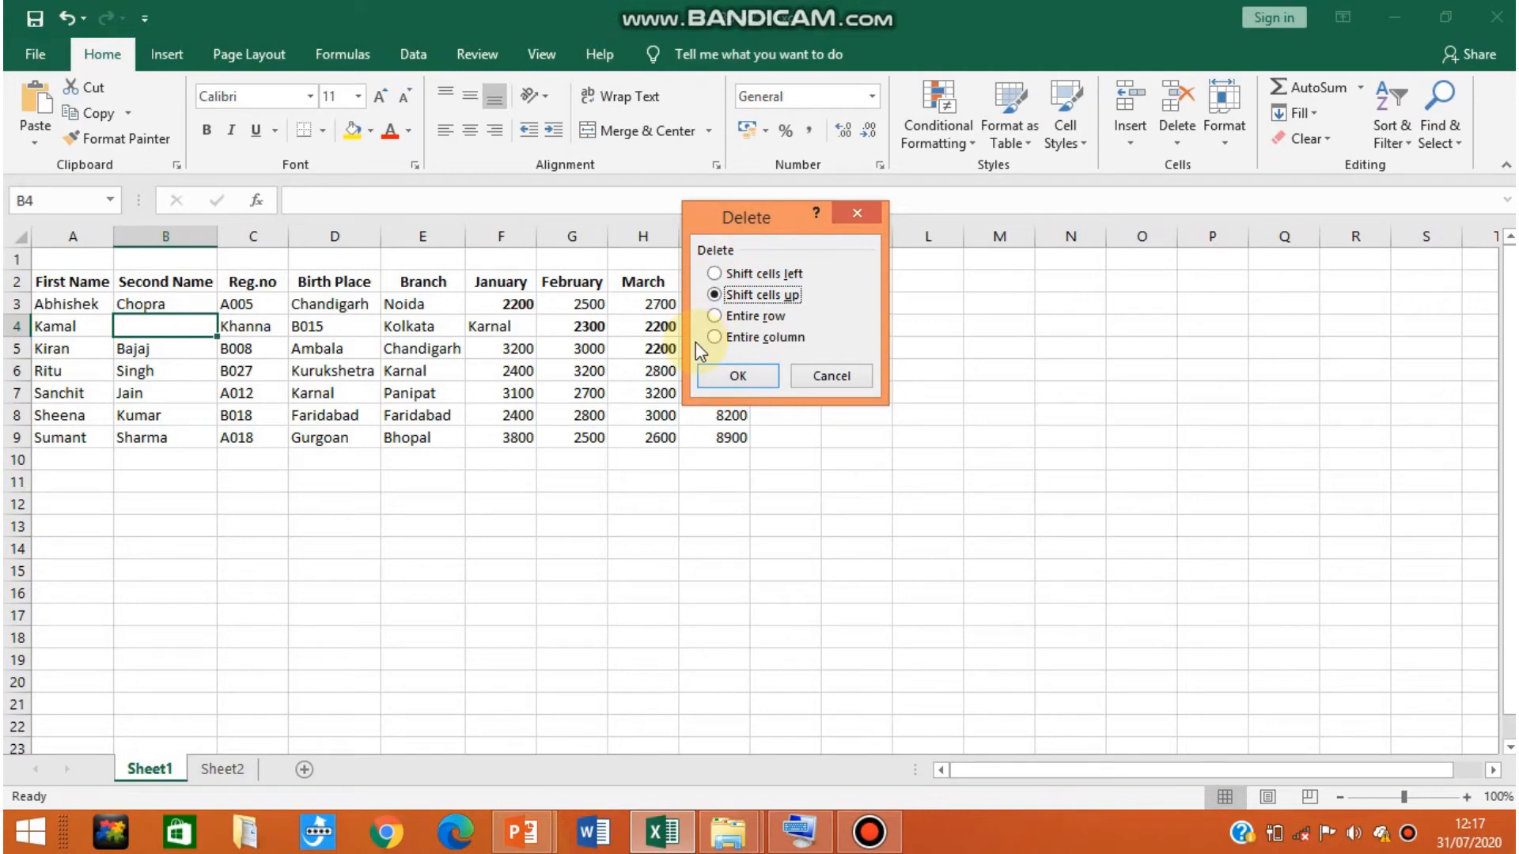
pyautogui.click(716, 275)
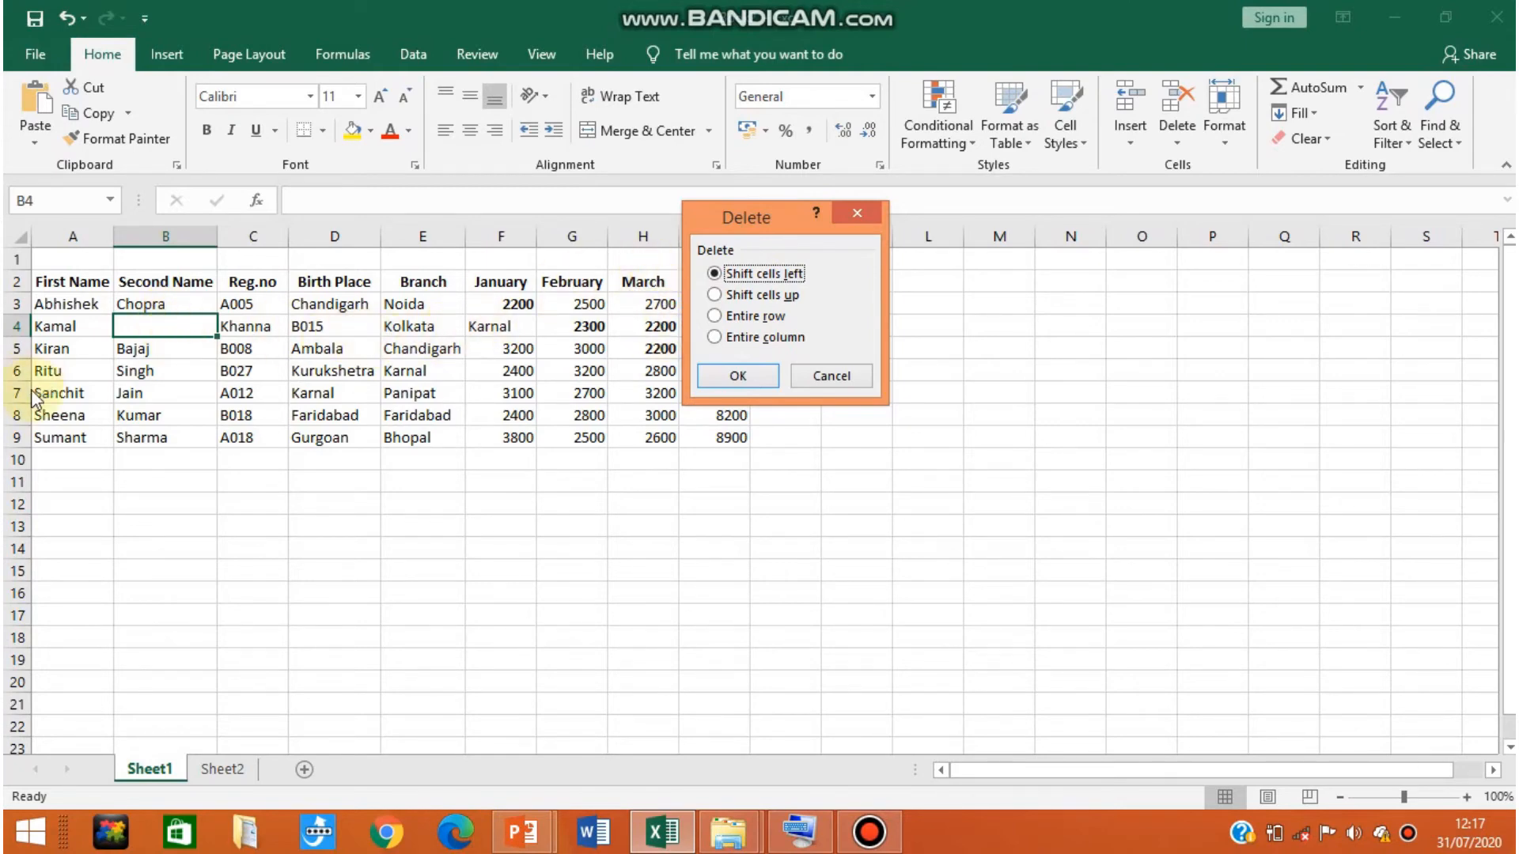
pyautogui.click(765, 377)
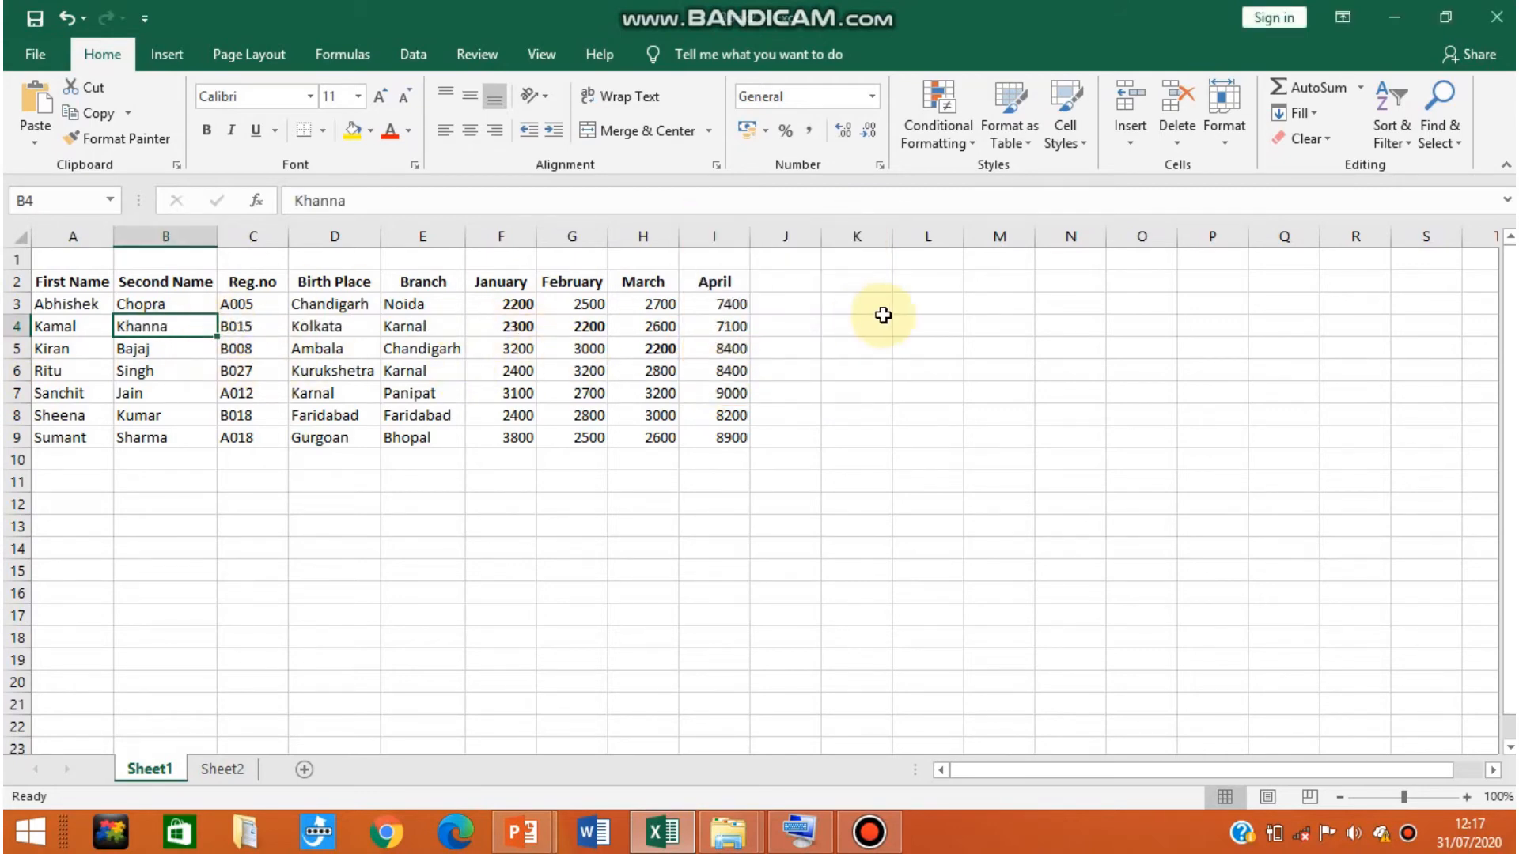
pyautogui.click(187, 346)
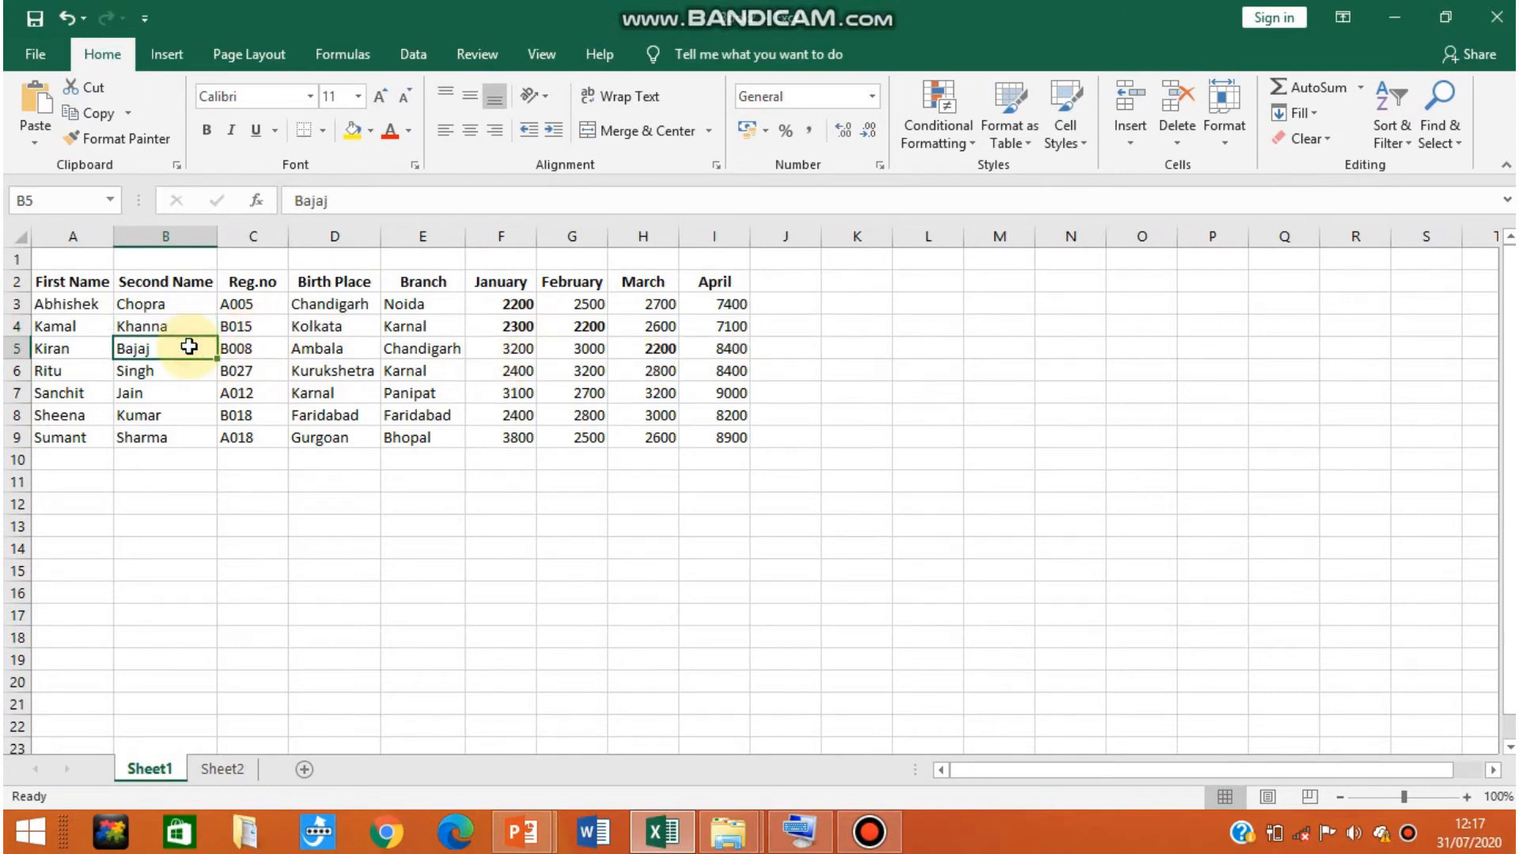